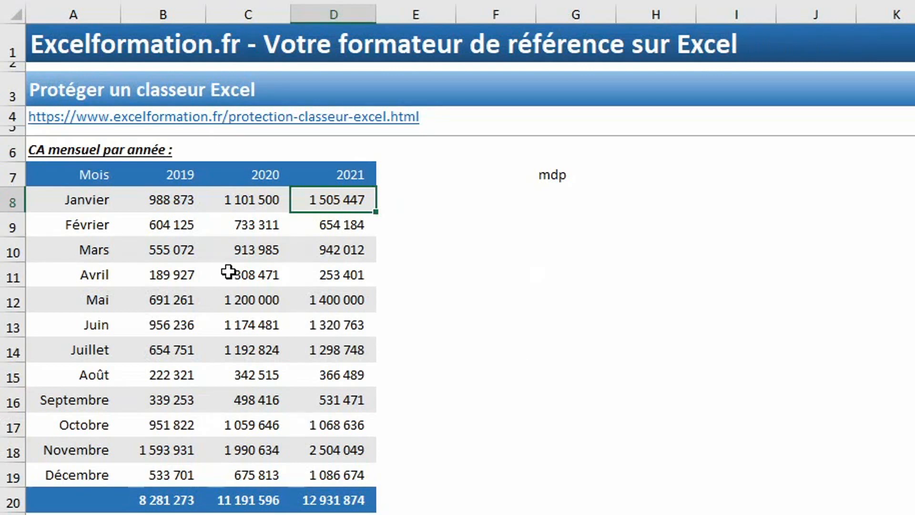
Review the 2021 figures, then enter a wrong key in key cell G7 to hide them
key(Down)
key(Down)
key(Down)
key(Down)
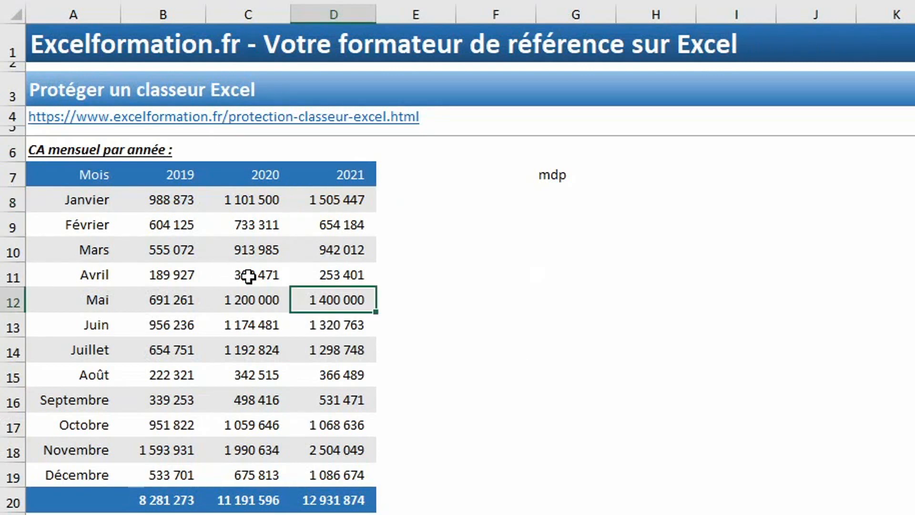
click(355, 266)
click(357, 370)
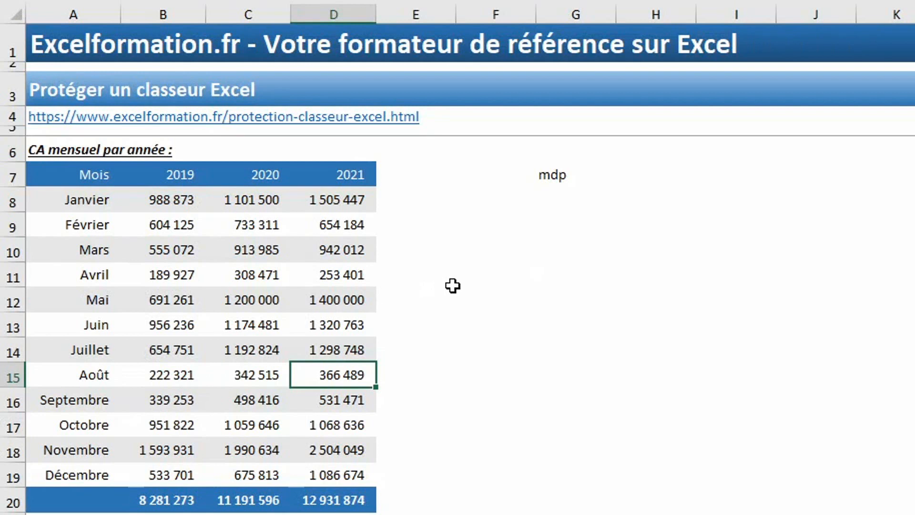
click(567, 177)
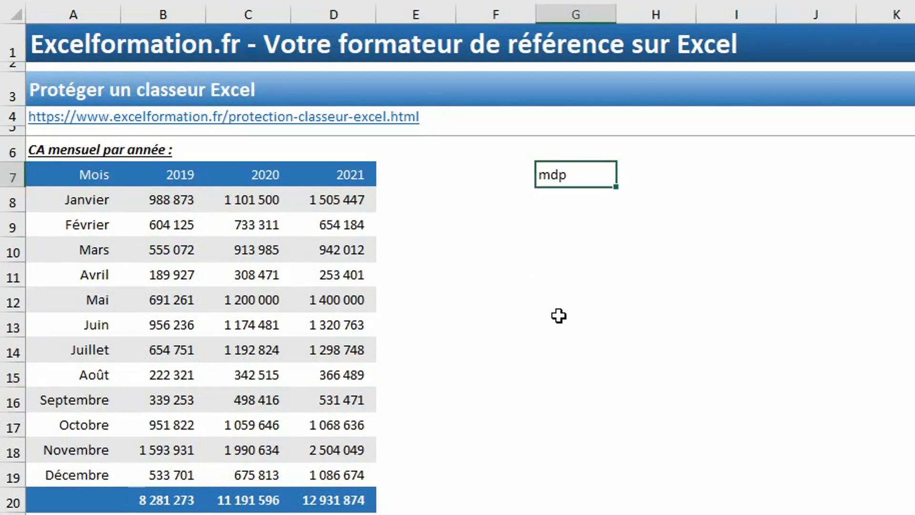
text(excel)
key(Return)
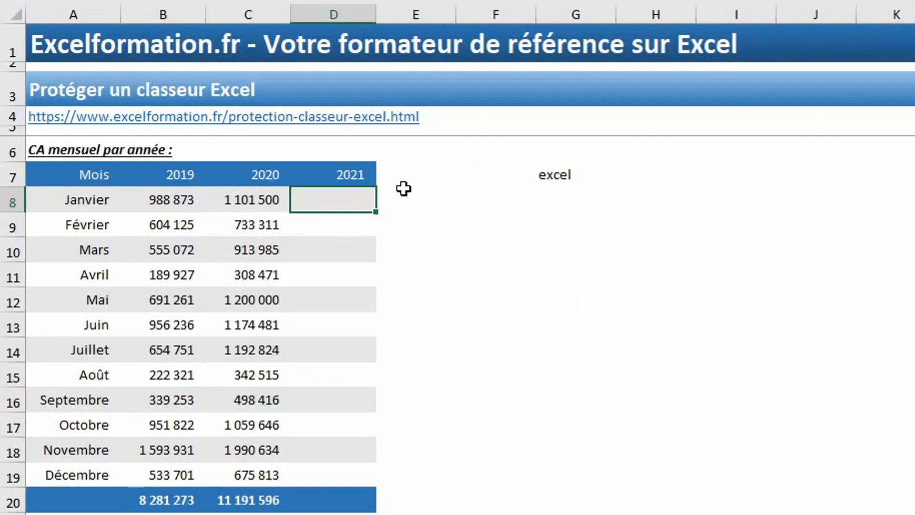
Enter the correct key in G7 to restore the 2021 figures
click(570, 178)
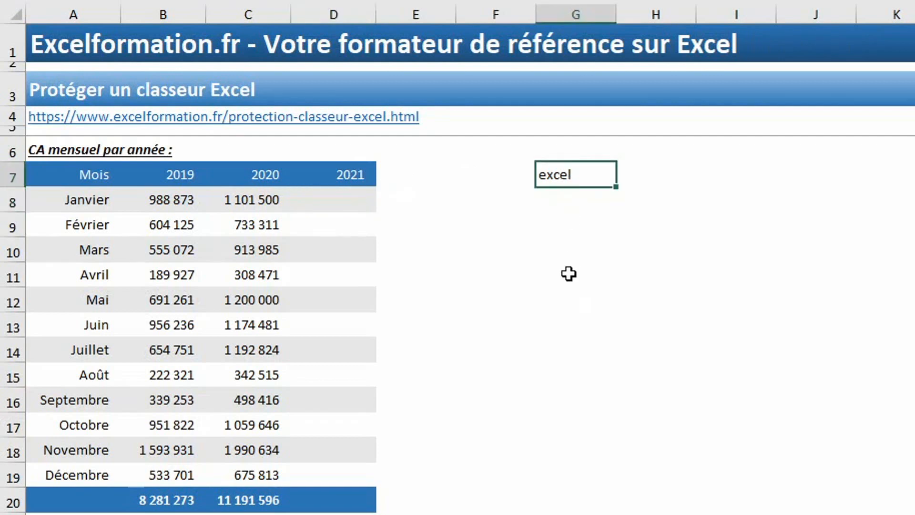
text(mdp)
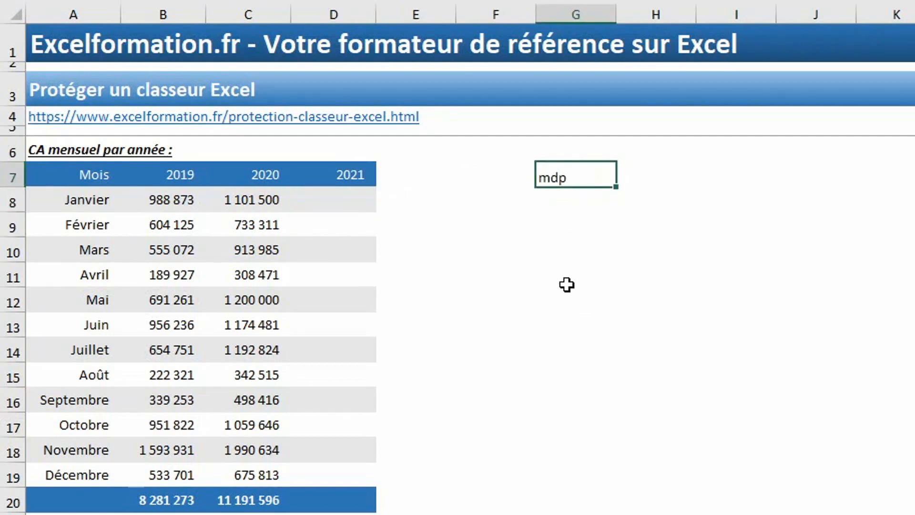
key(Return)
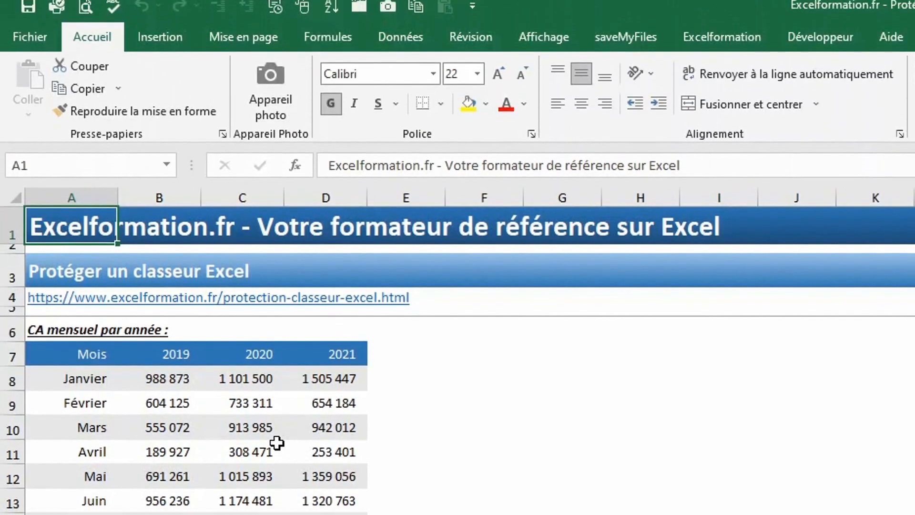
Apply Protect Sheet from the Review tab with an empty password and default options
click(472, 37)
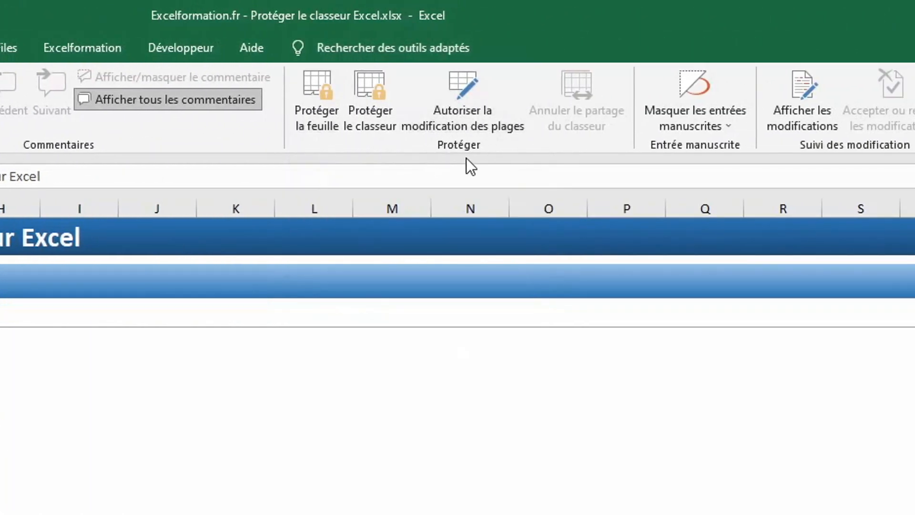
click(331, 128)
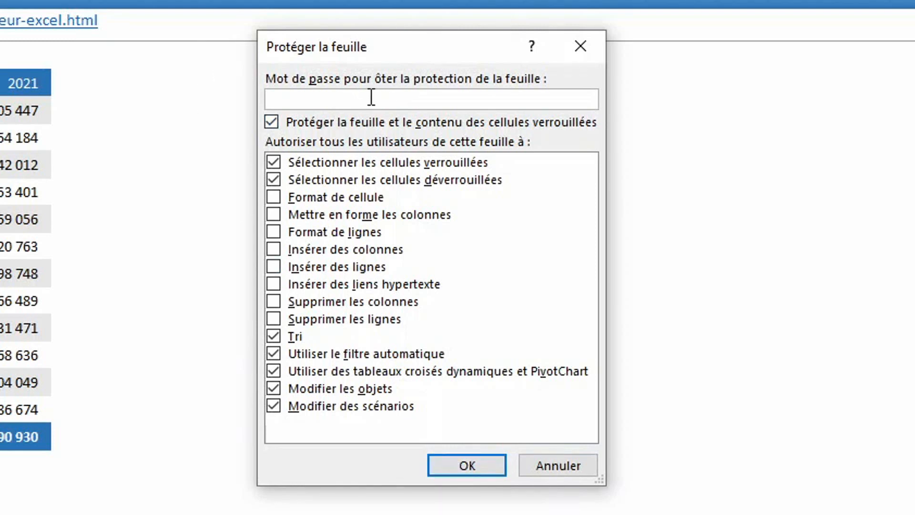
click(462, 465)
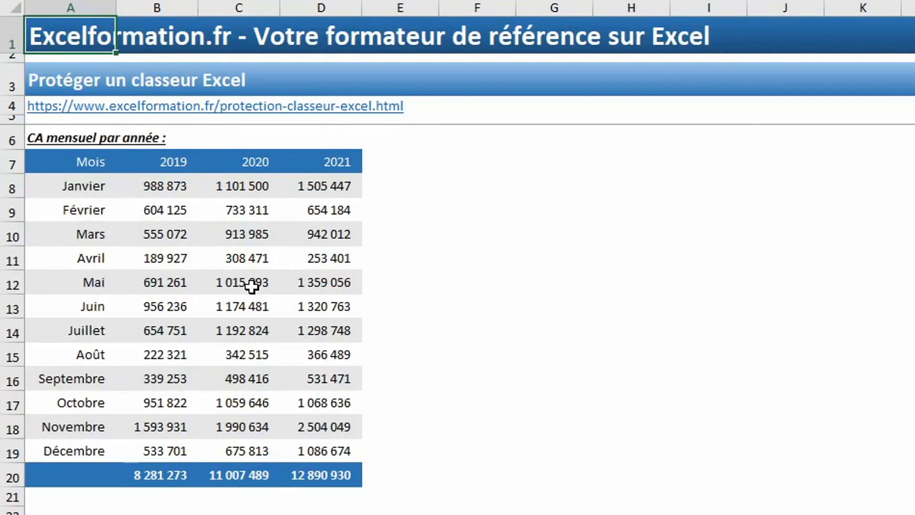
click(252, 285)
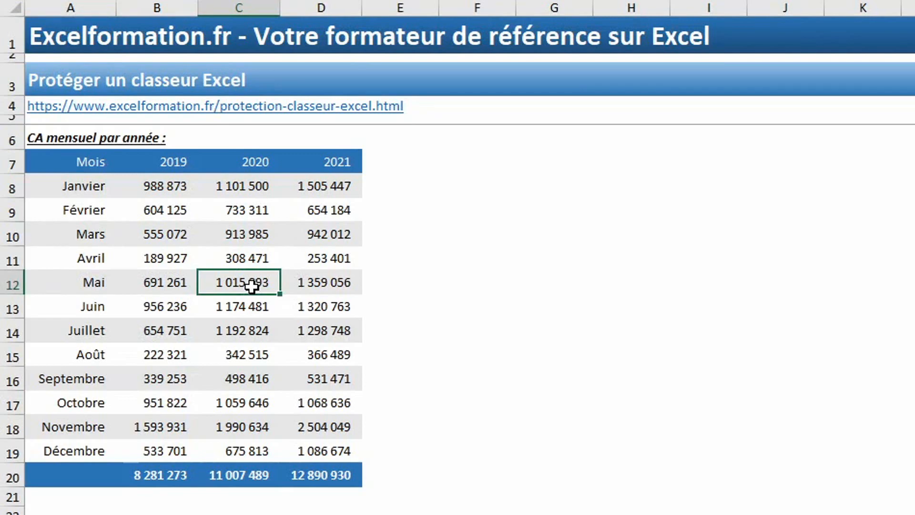
double_click(252, 286)
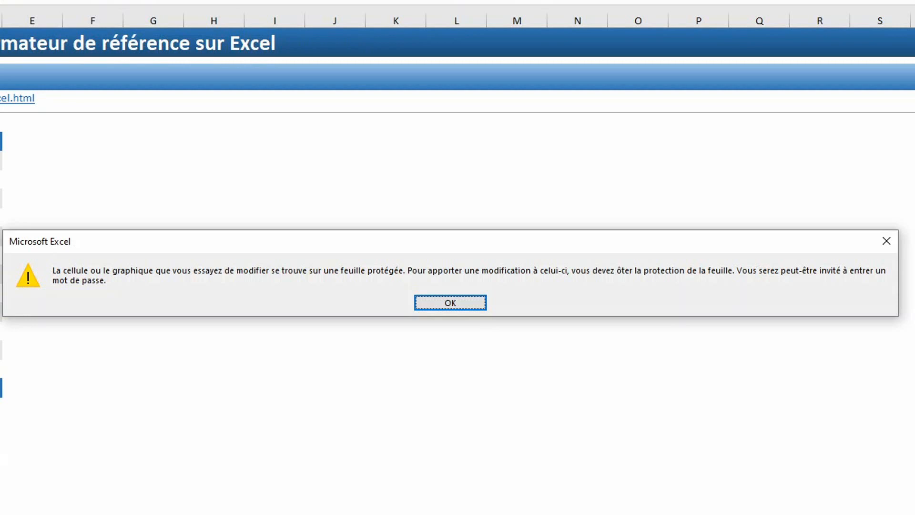
key(Return)
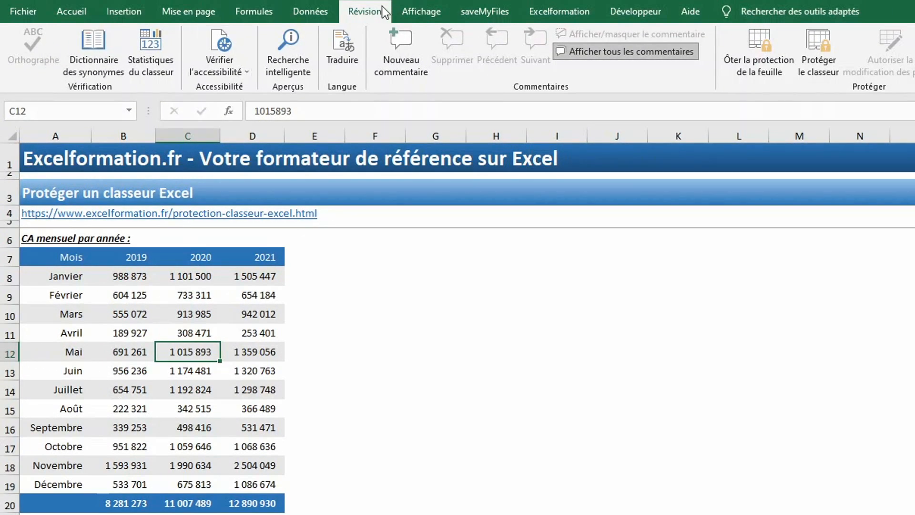
Unprotect the sheet and enter 1 200 000 as the May 2020 revenue in C12
click(794, 47)
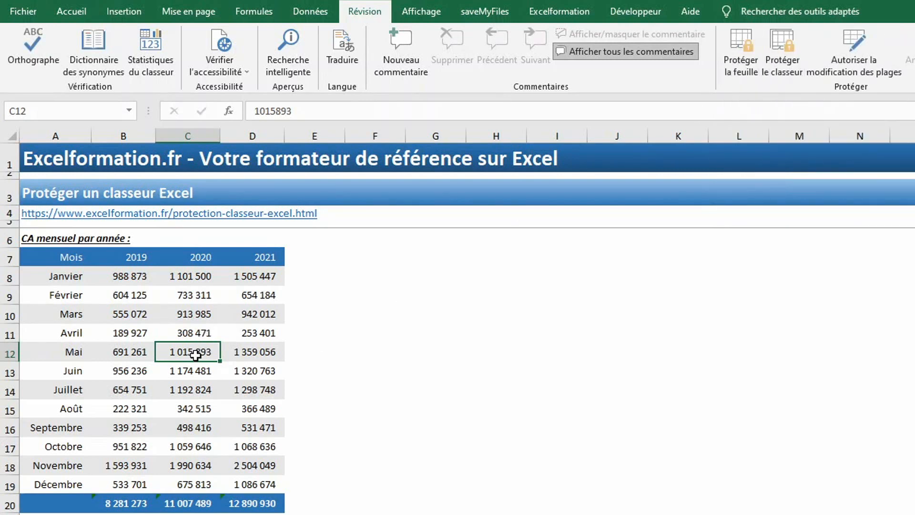
text(1200000)
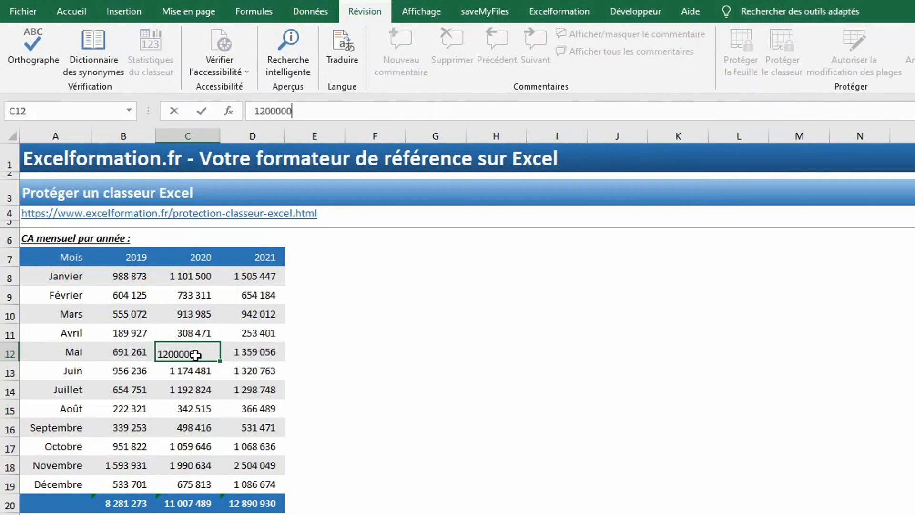
key(Return)
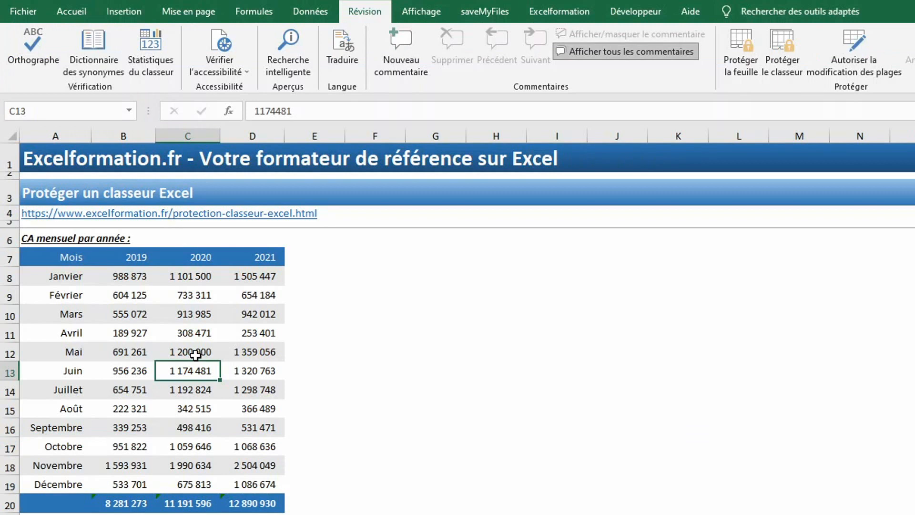
Untick Locked in Format Cells for the 2021 figures in D8:D19
drag(241, 276, 259, 485)
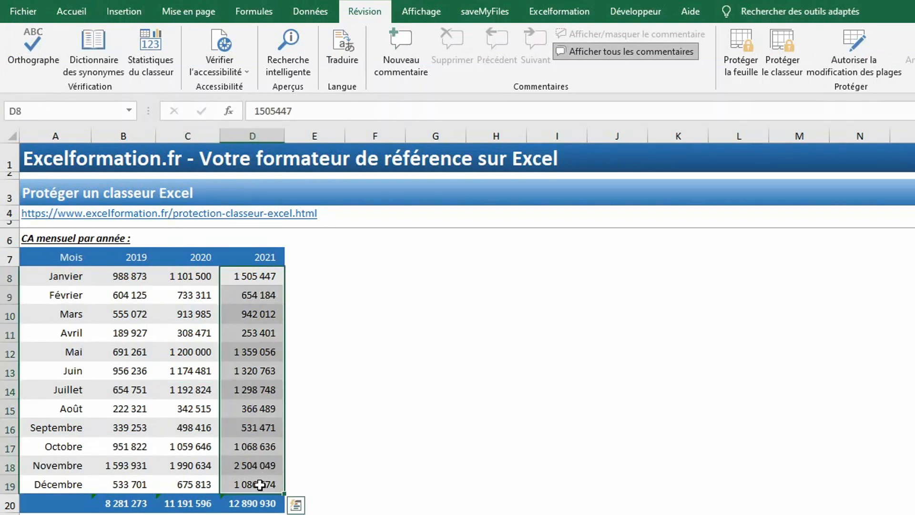
right_click(260, 484)
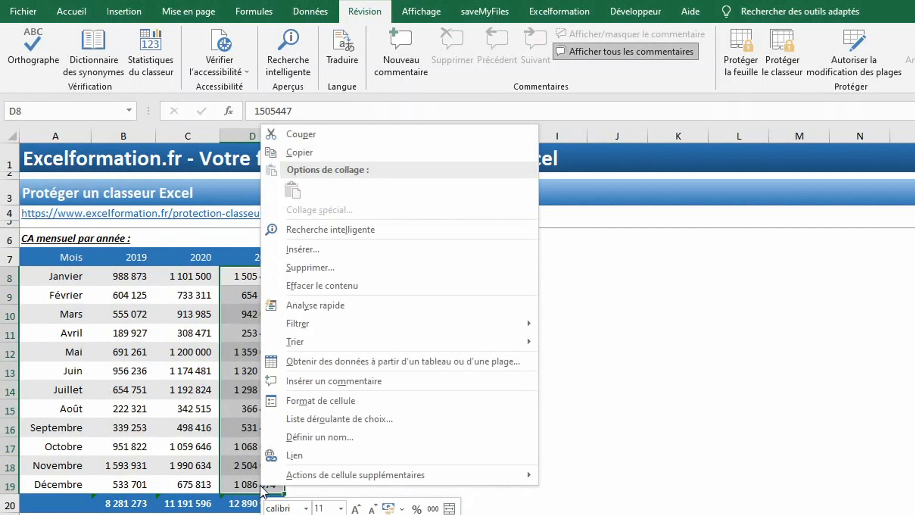
click(311, 405)
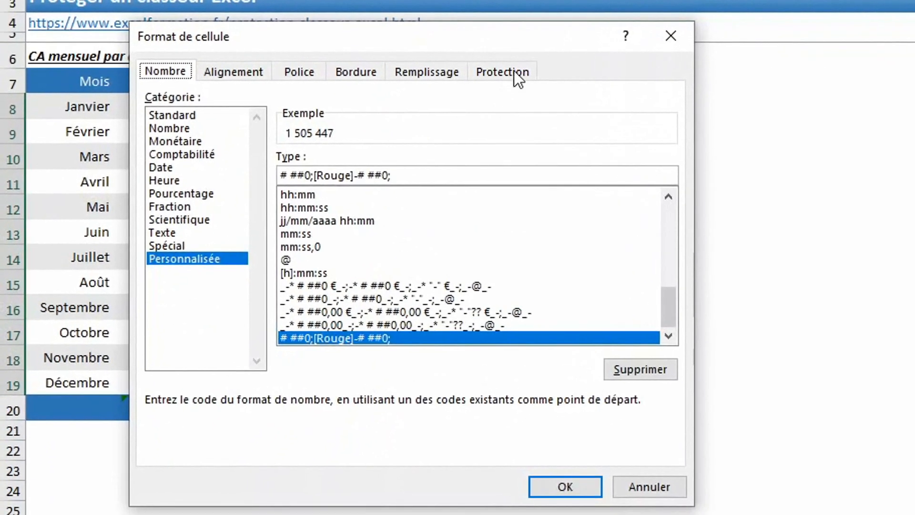
click(513, 72)
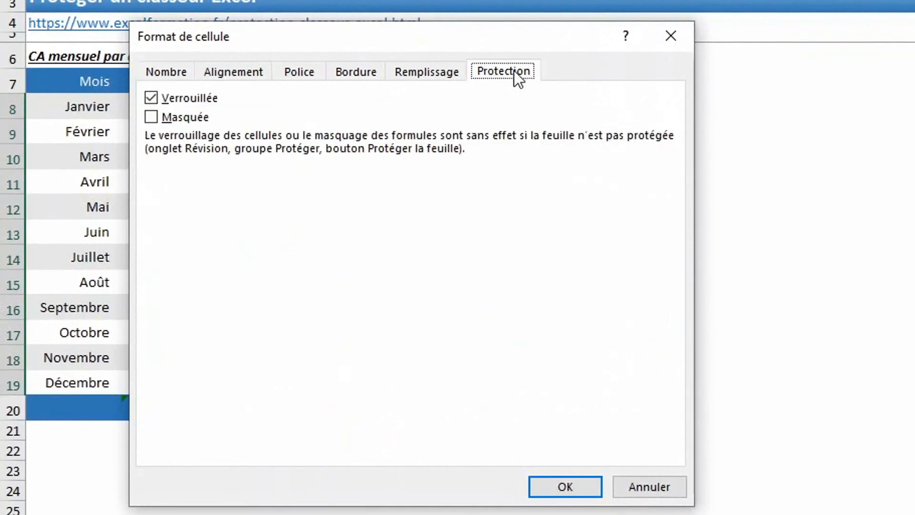
click(170, 97)
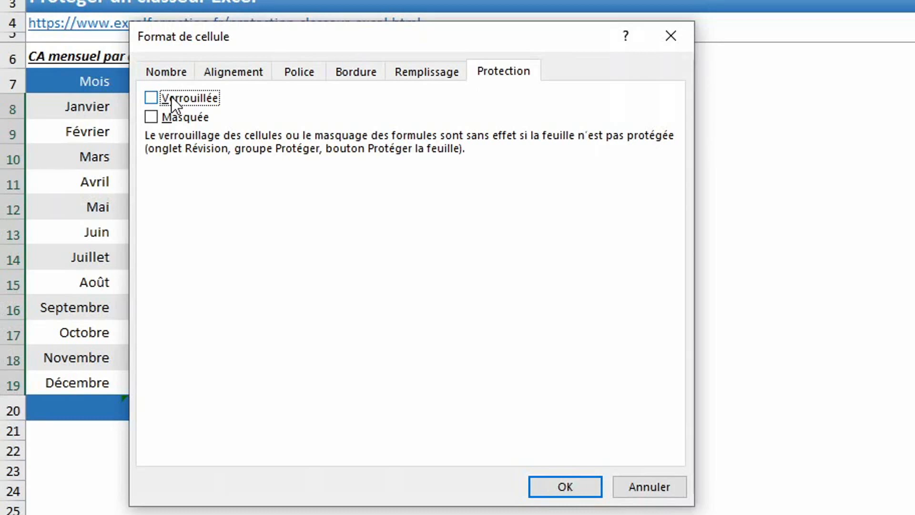
click(579, 485)
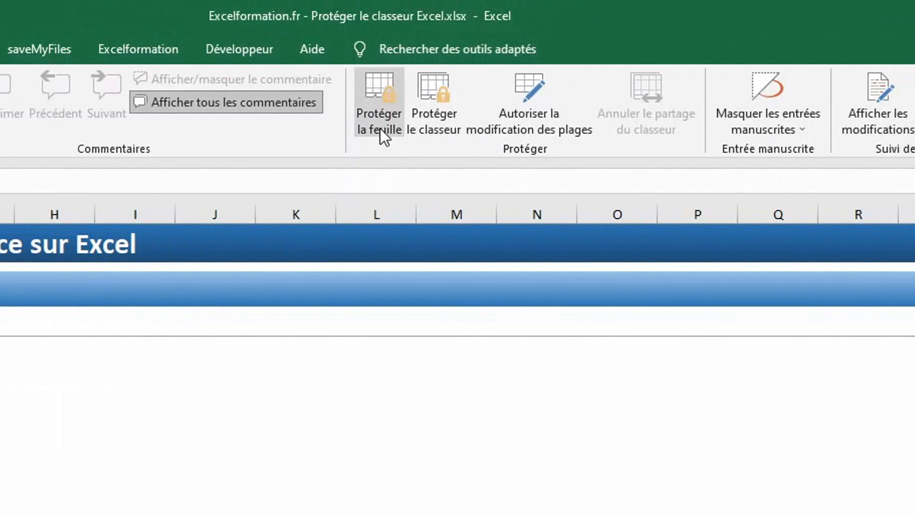
Re-protect the sheet and confirm that editing locked cell C12 raises the protected-sheet warning
click(380, 128)
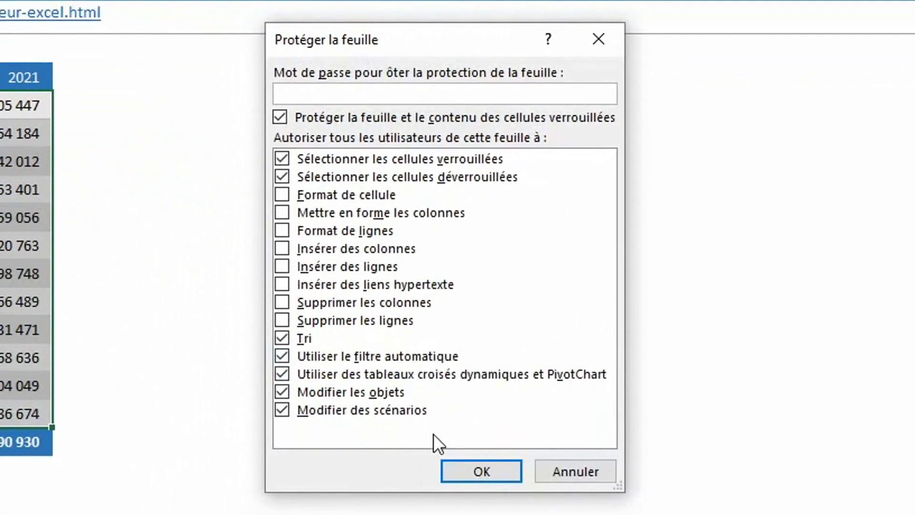
click(467, 471)
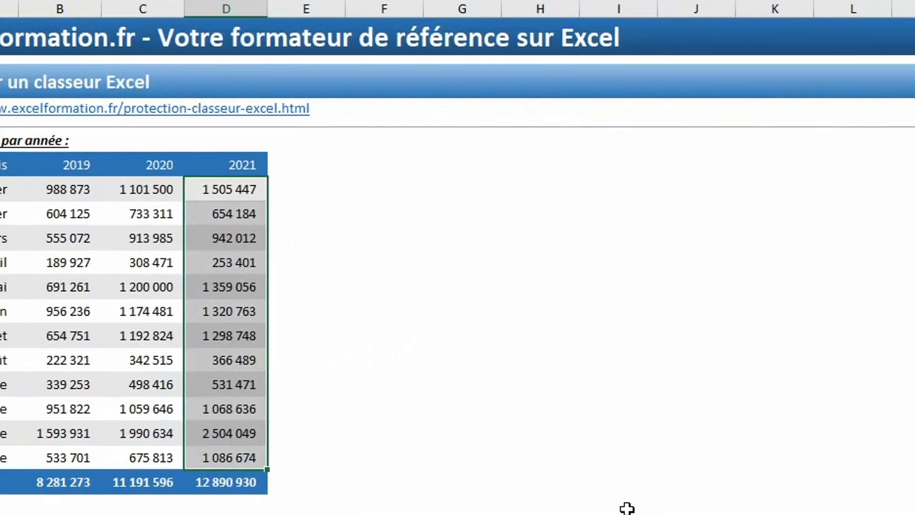
click(384, 384)
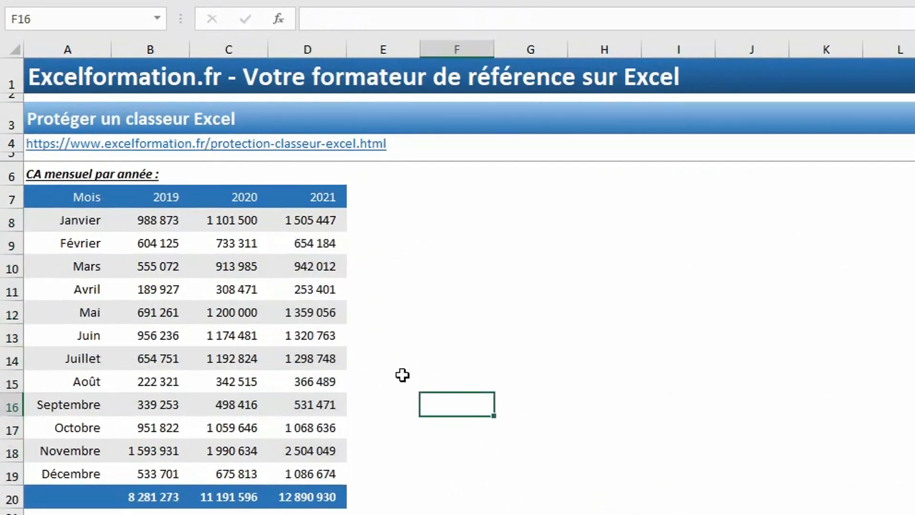
click(122, 288)
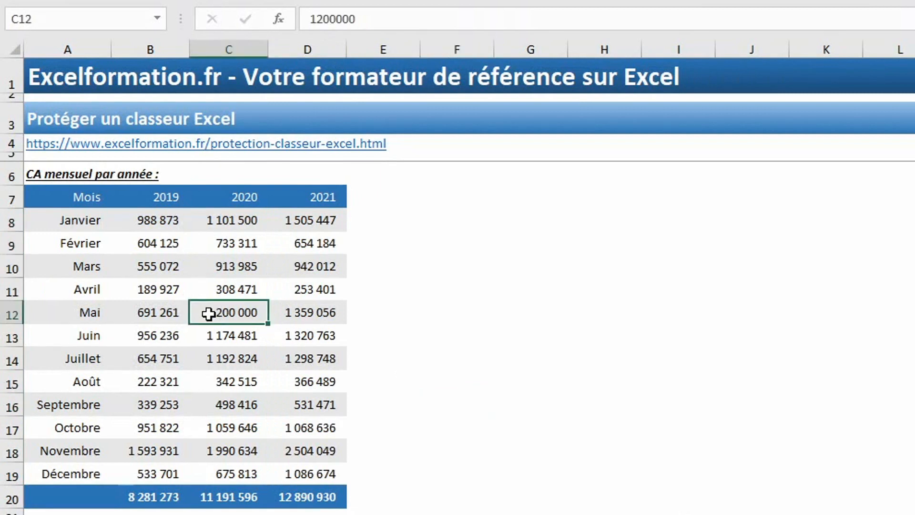
double_click(209, 314)
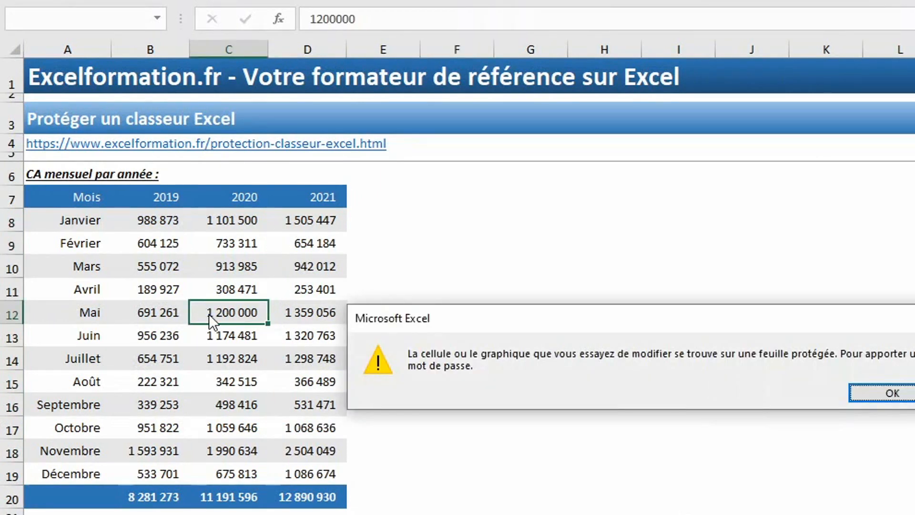
key(Return)
Enter 1 400 000 as the May 2021 revenue in D12
key(Right)
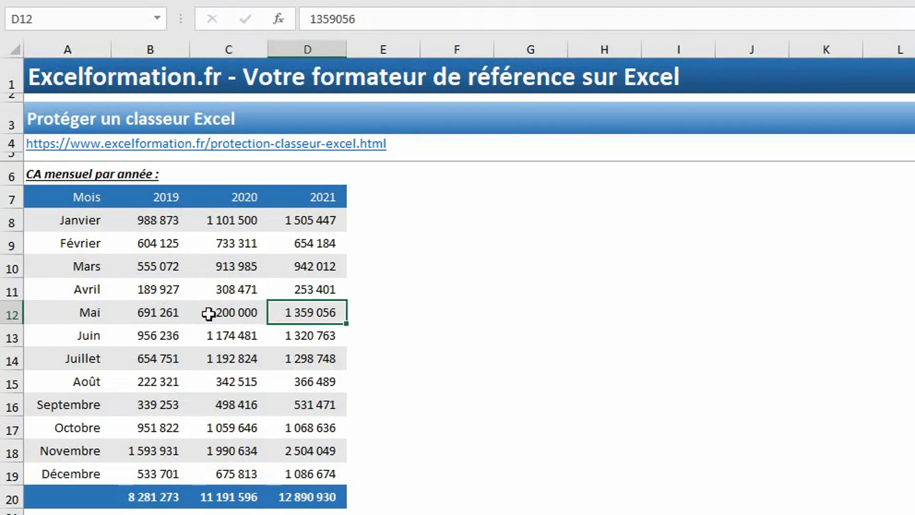
text(1 400 )
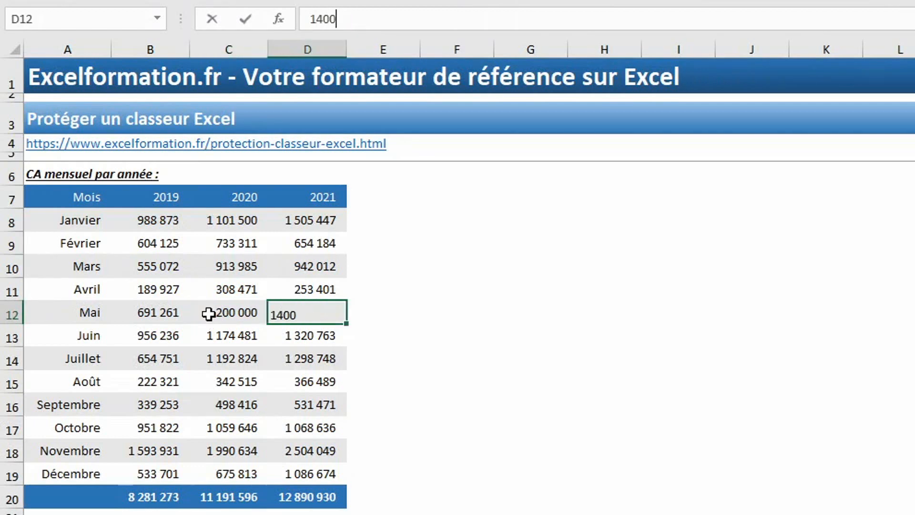
text(000)
key(Return)
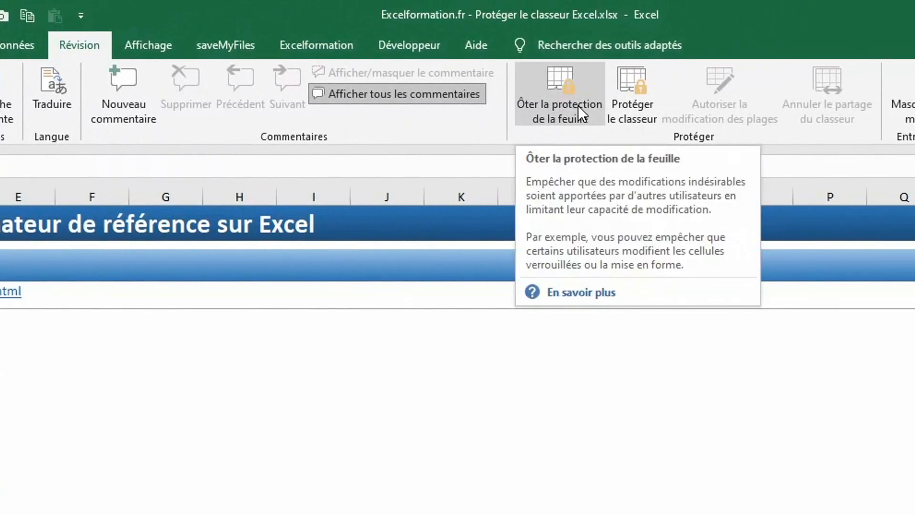
Unprotect the sheet, then untick Select locked cells in Protect Sheet and cancel
click(578, 106)
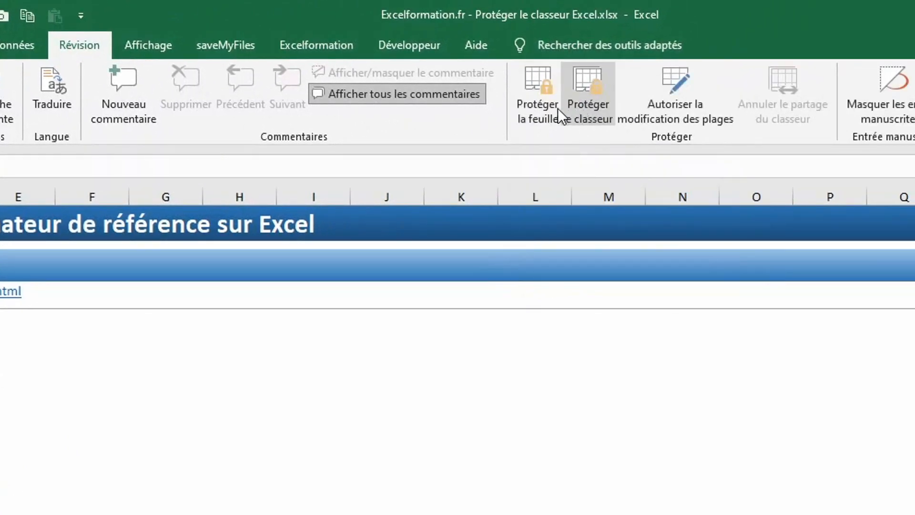
click(542, 110)
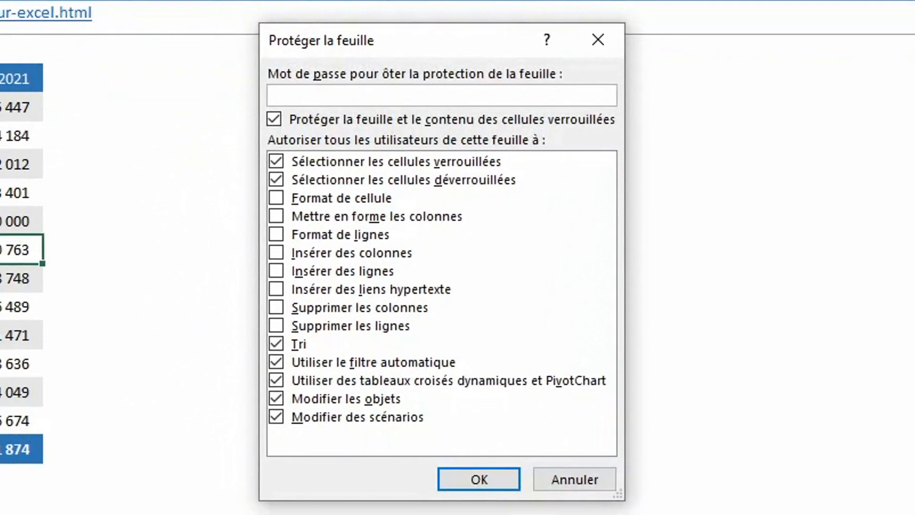
click(342, 163)
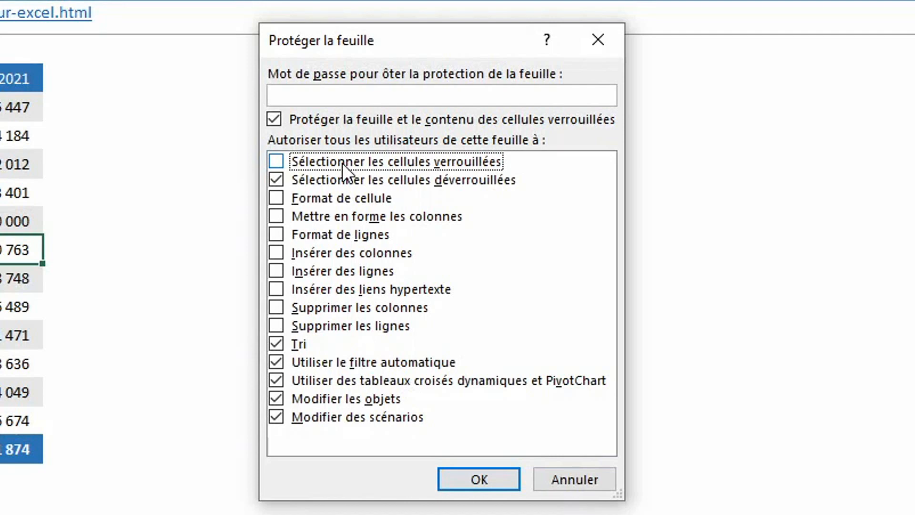
click(553, 477)
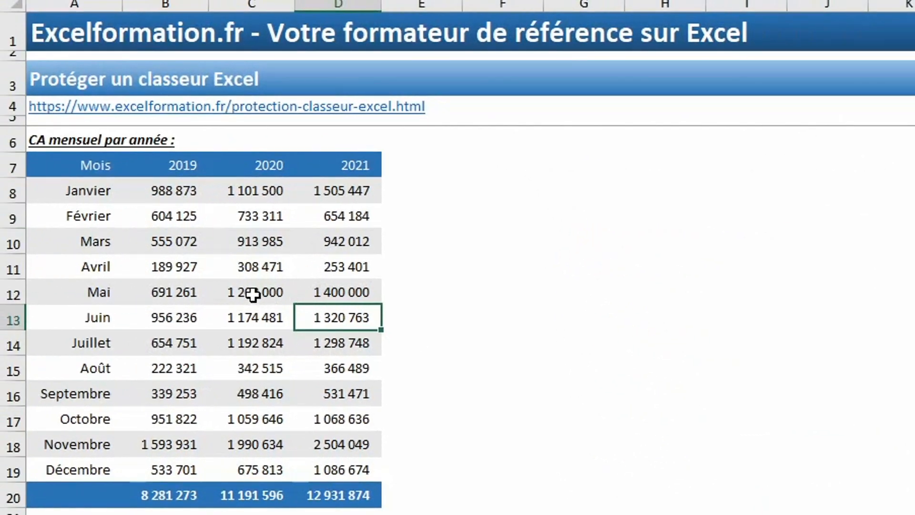
Select the unlocked 2021 cells D10 and D14
click(330, 247)
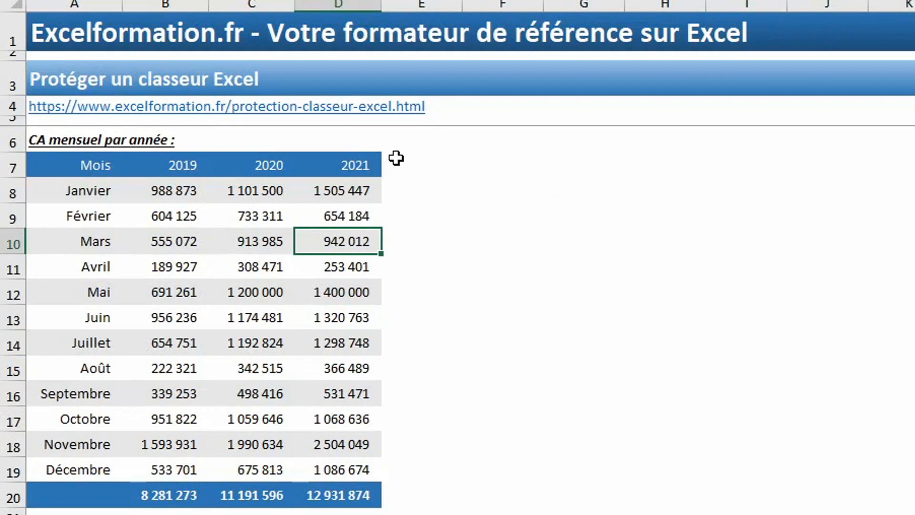
click(329, 343)
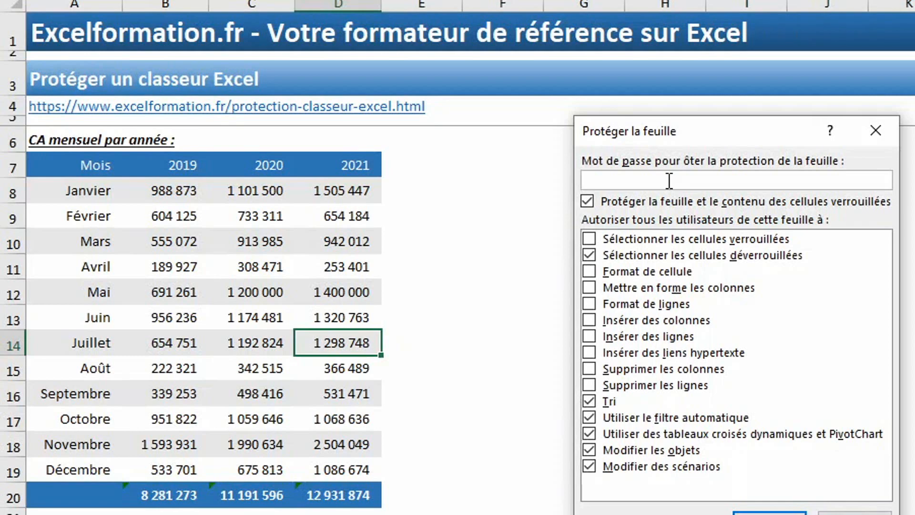
Protect the sheet with a password and re-enter it in the confirmation prompt
text(123)
key(Return)
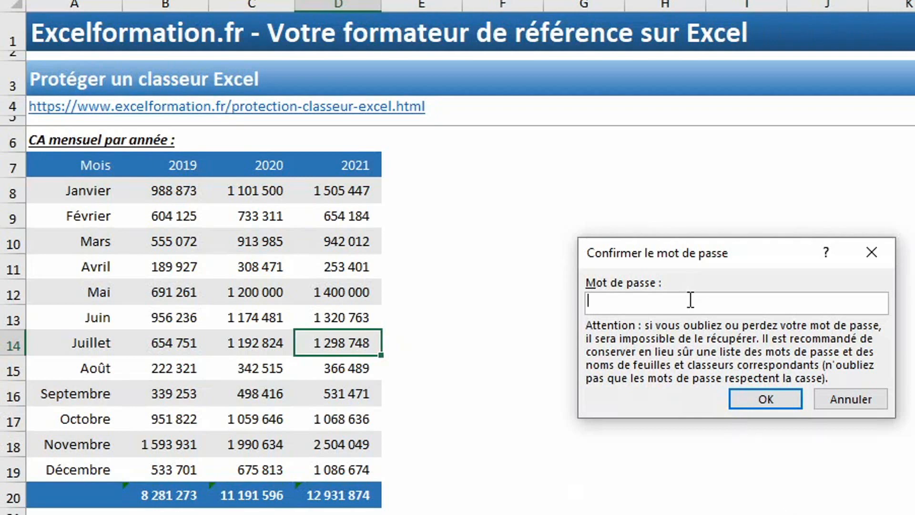
text(abc)
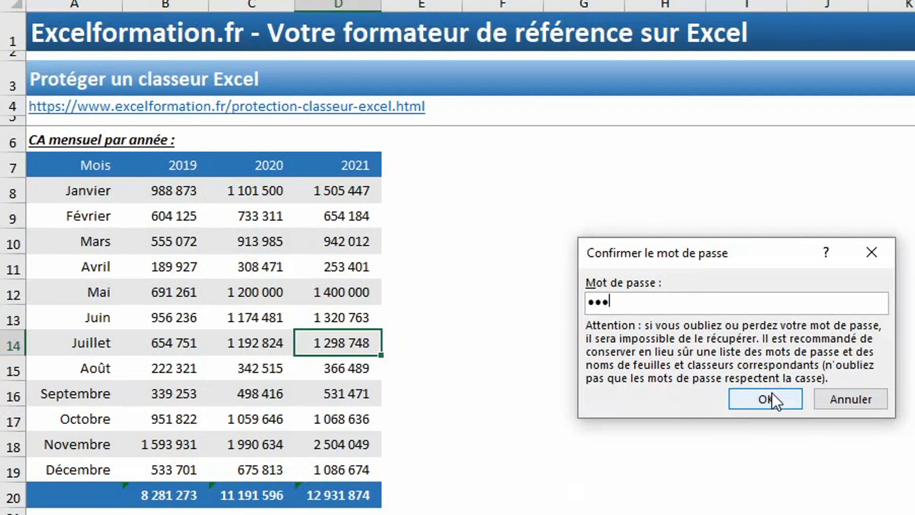
click(736, 399)
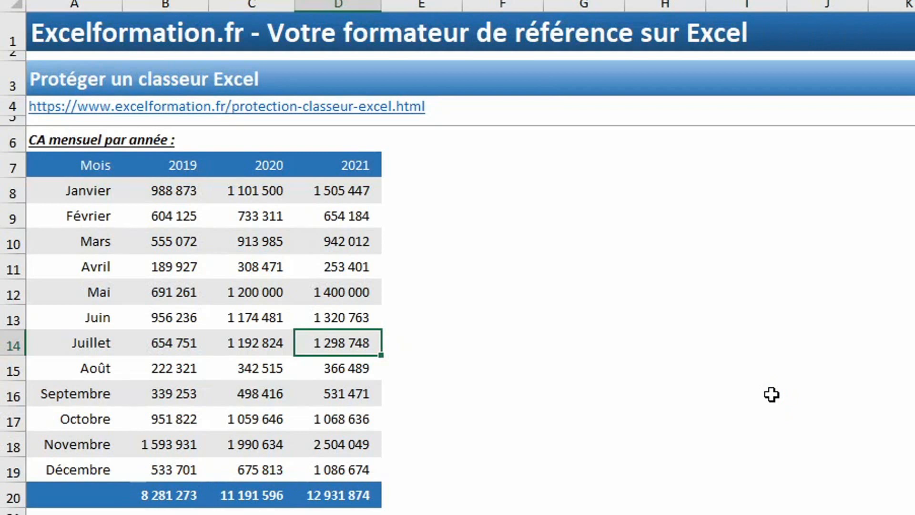
Select unlocked cells D11 and D13, then unprotect the sheet with its password
click(341, 270)
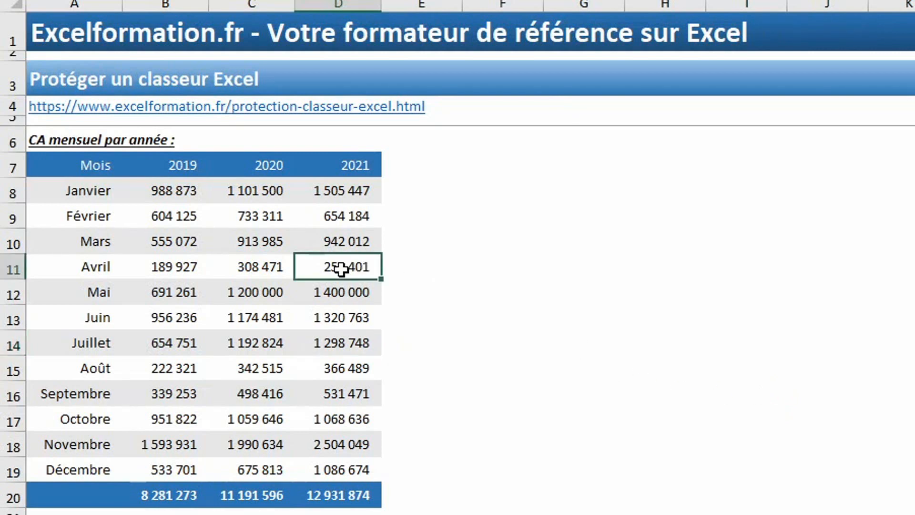
click(339, 312)
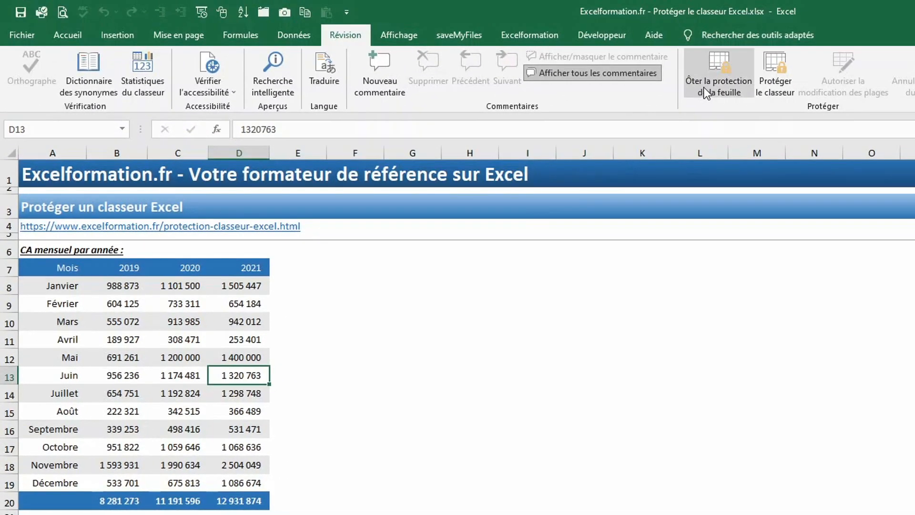
click(706, 91)
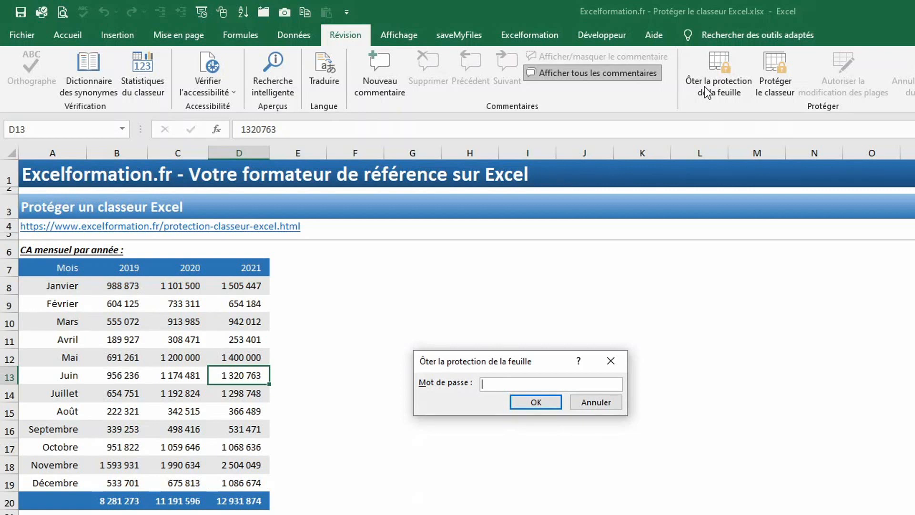
text(123)
click(535, 403)
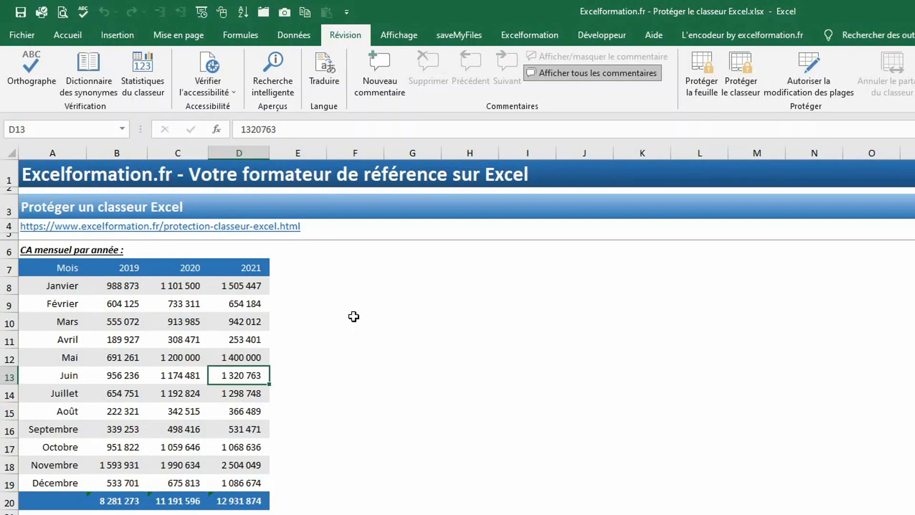
Switch to the L'encodeur by excelformation.fr add-in tab
click(710, 32)
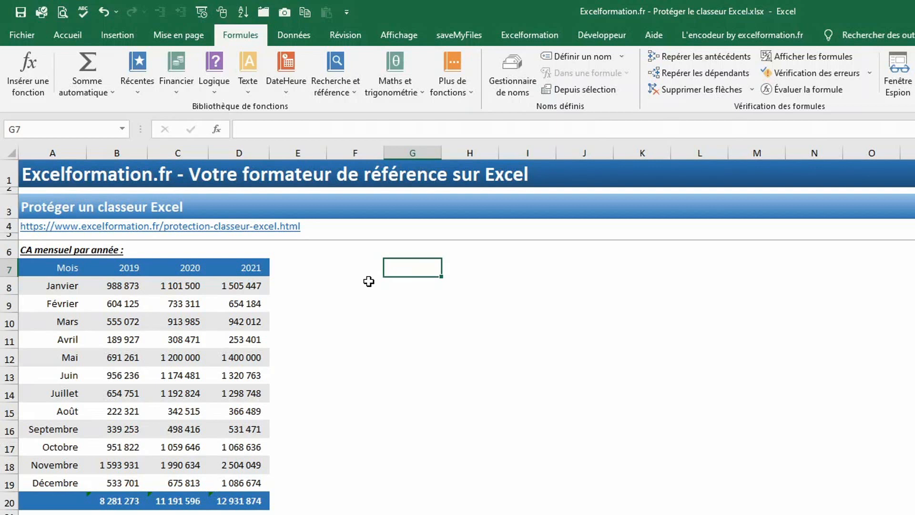
With L'encodeur's Créer _motdepasse, assign G7 as the key cell and enter the encryption key
click(729, 32)
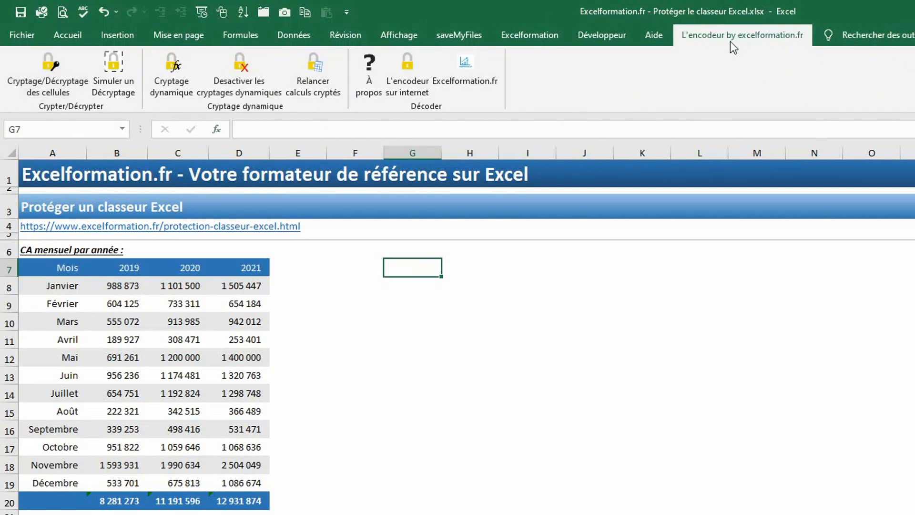
click(44, 88)
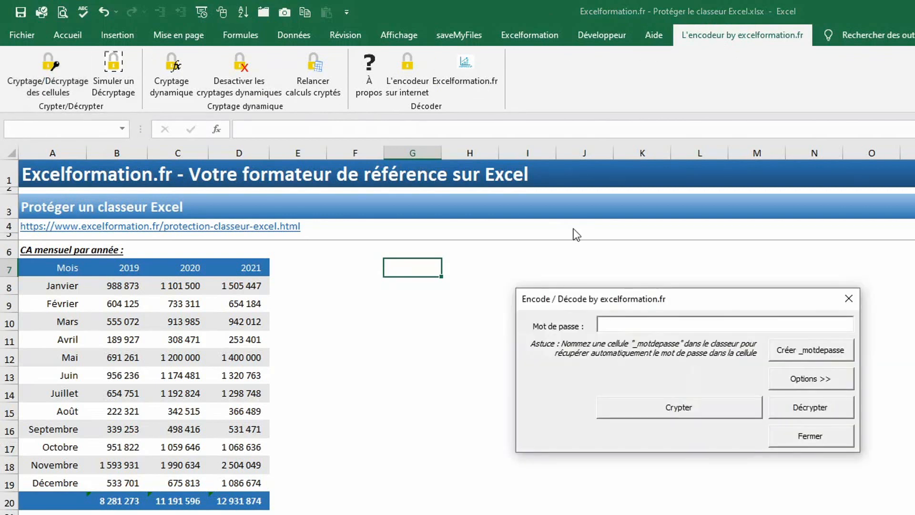
click(810, 351)
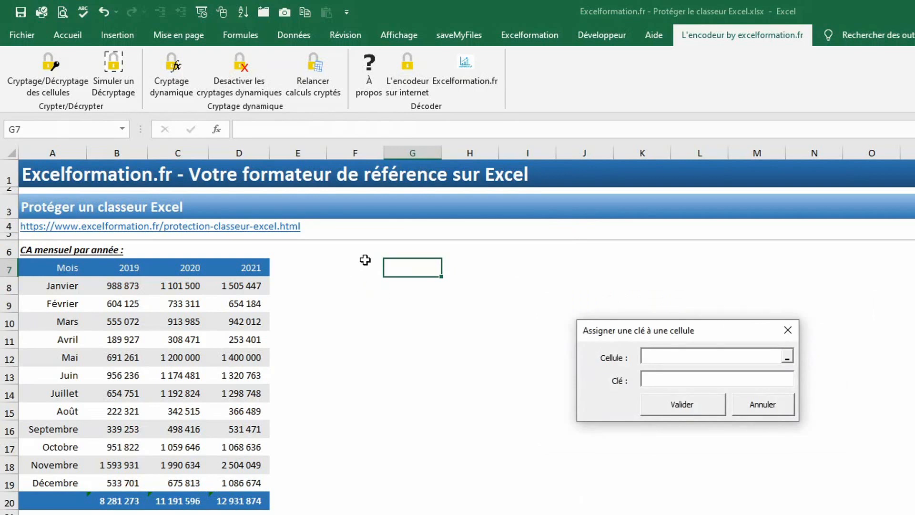
click(424, 265)
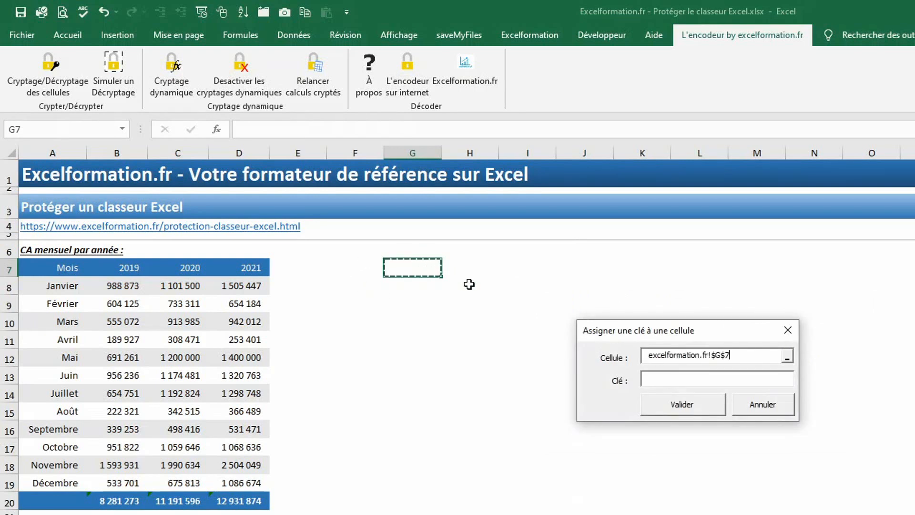
click(674, 381)
text(md)
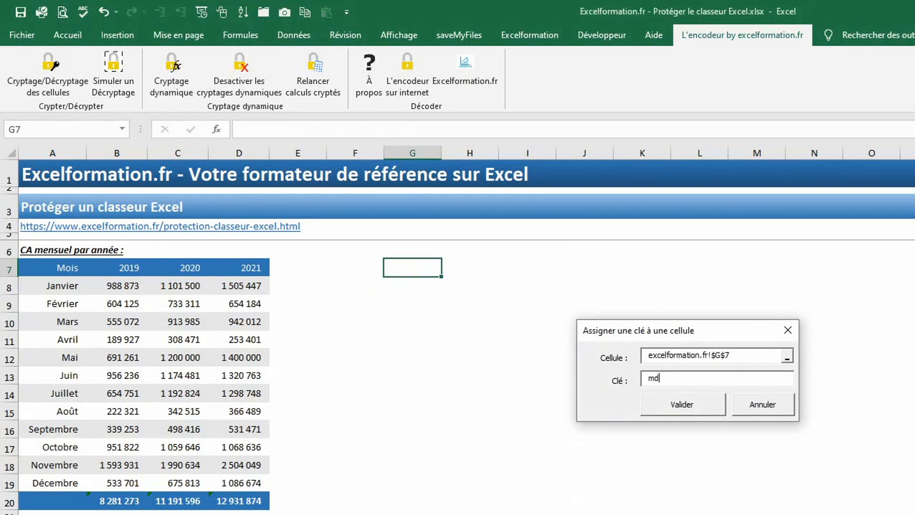
text(p)
click(679, 403)
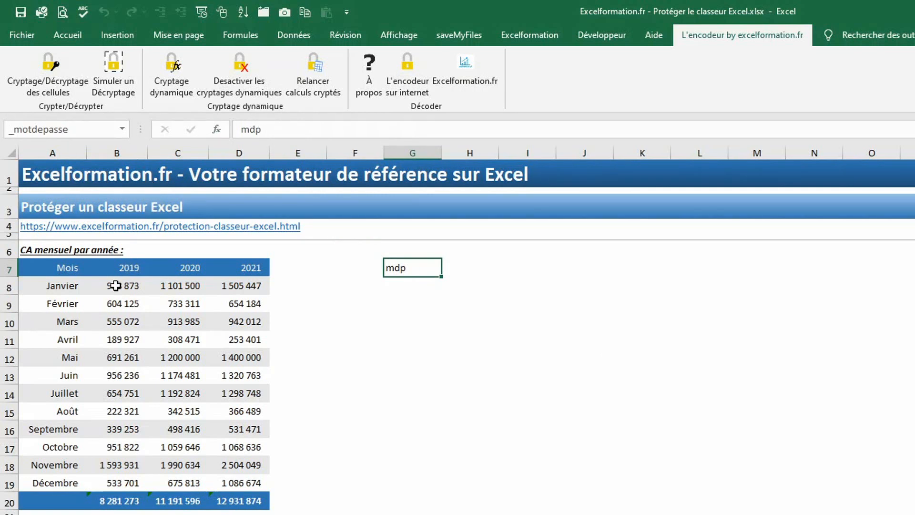
Encrypt the 2019–2020 figures in B8:C19 with Crypter, accepting the warning
drag(123, 284, 187, 478)
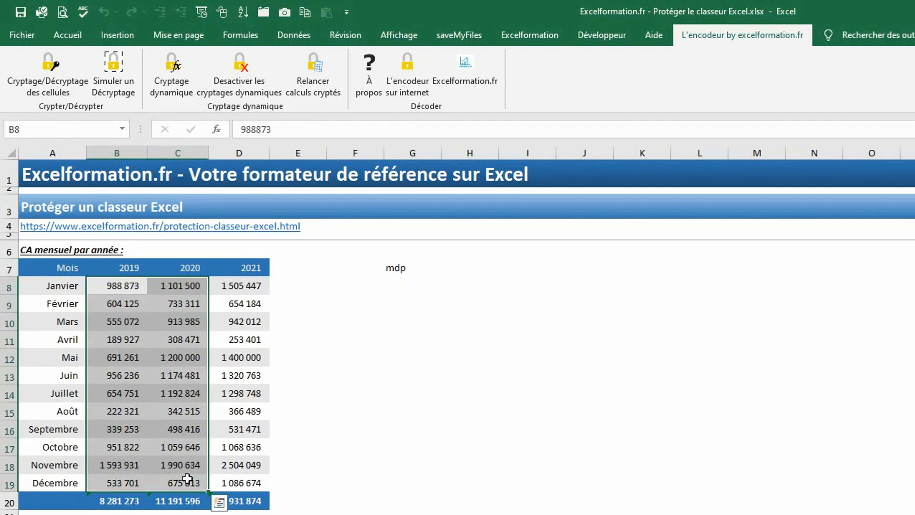
click(56, 92)
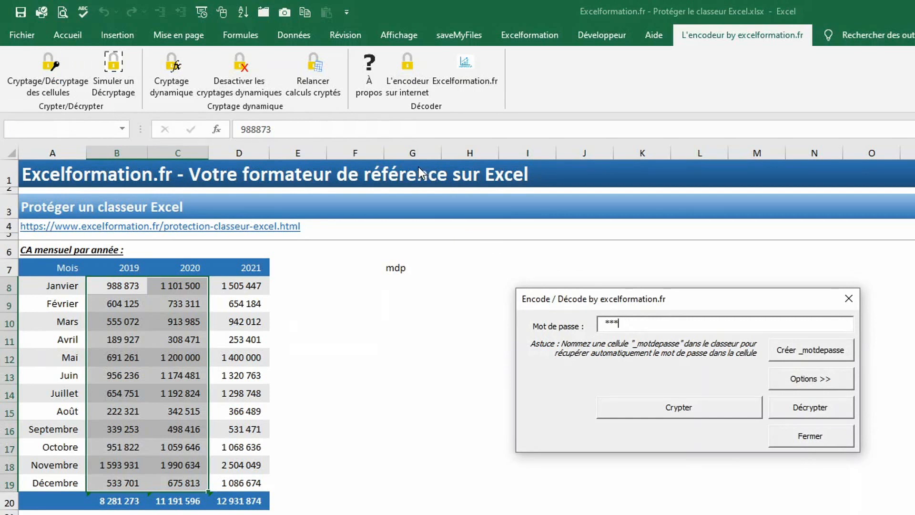
click(661, 412)
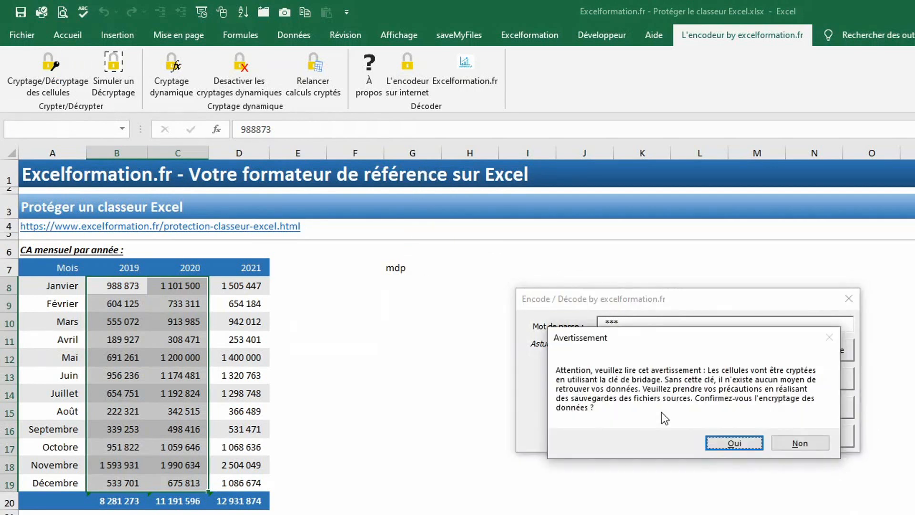
click(748, 447)
click(415, 369)
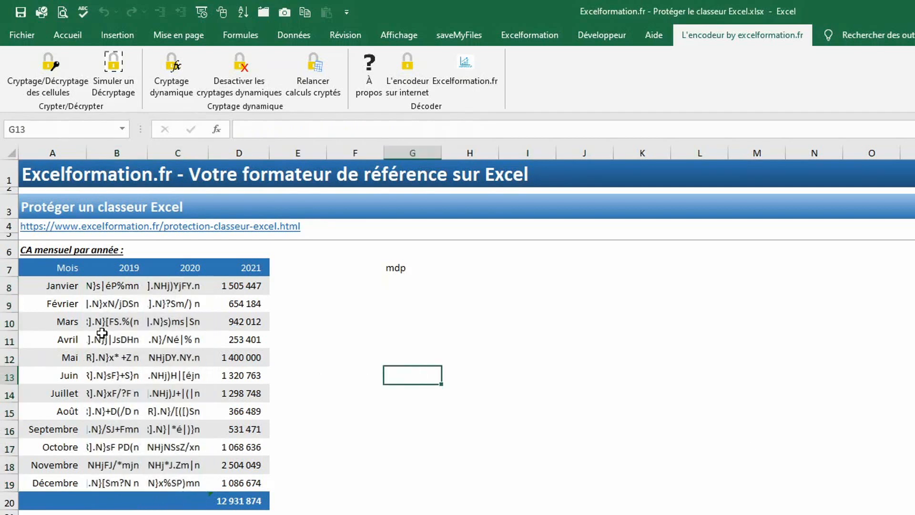
Inspect the encrypted cells, then replace the key in G7 with a different test password
click(112, 319)
click(186, 322)
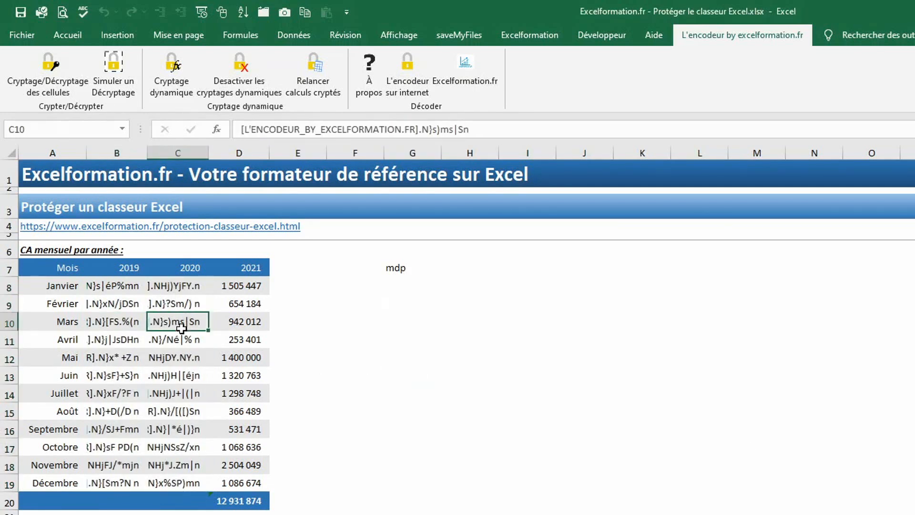
click(395, 267)
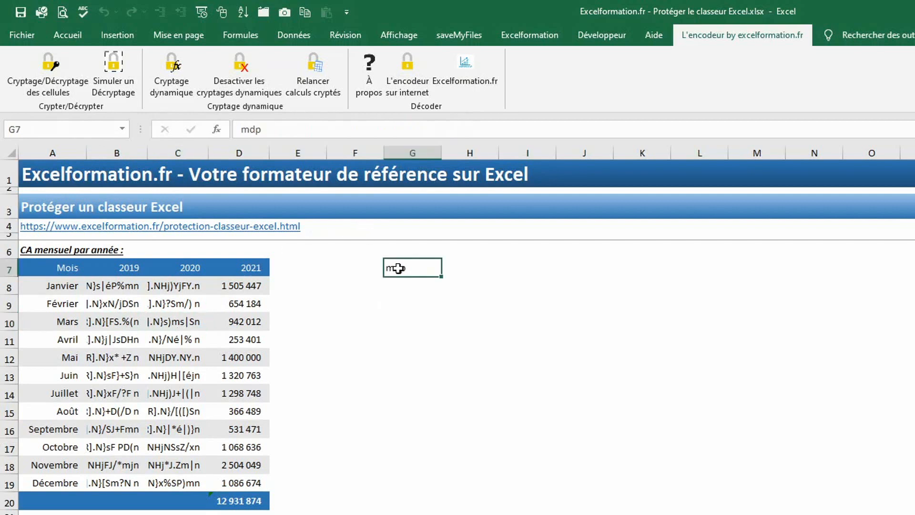
text(excel)
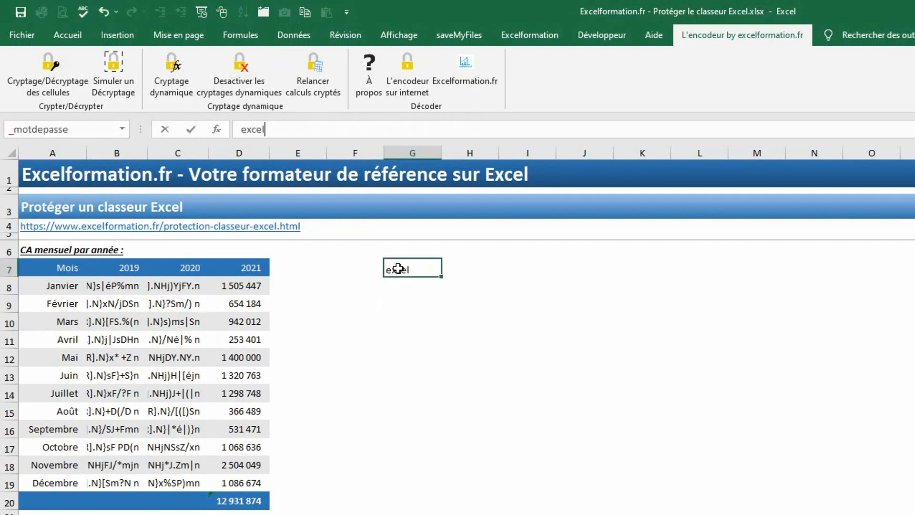
key(Return)
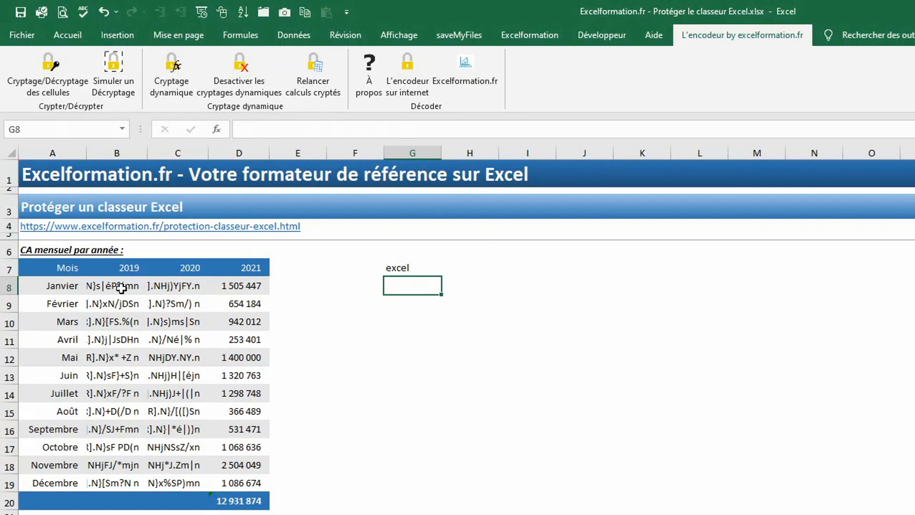
Restore the original key in G7, reselect B8:C19 and launch Cryptage/Décryptage des cellules
drag(122, 286, 176, 478)
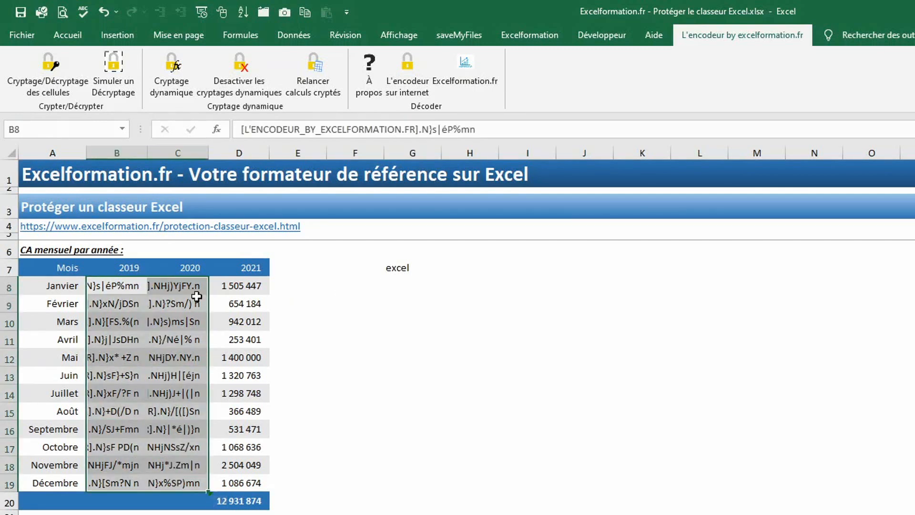
click(397, 267)
text(mdp)
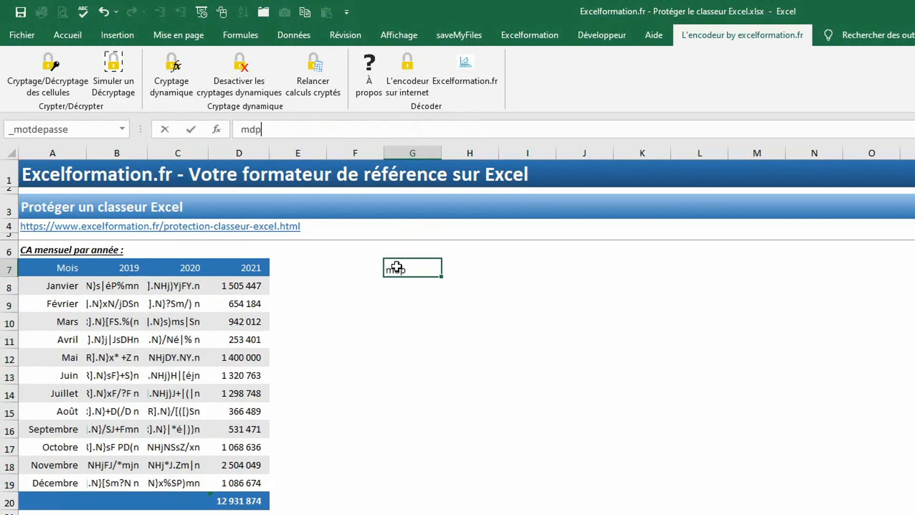
key(ctrl+Return)
drag(104, 285, 169, 482)
click(43, 80)
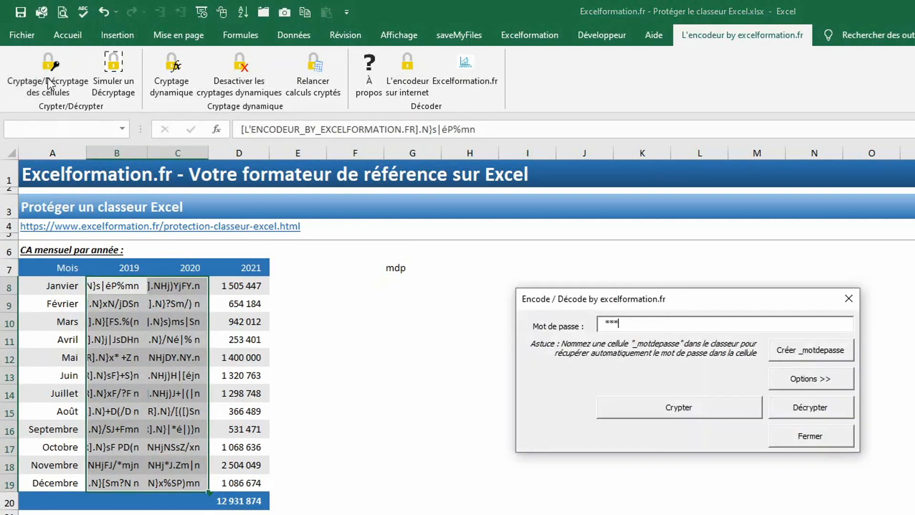
Decrypt B8:C19, restoring totals 8 281 273 and 11 191 596, then select D8:D19
click(824, 413)
click(741, 443)
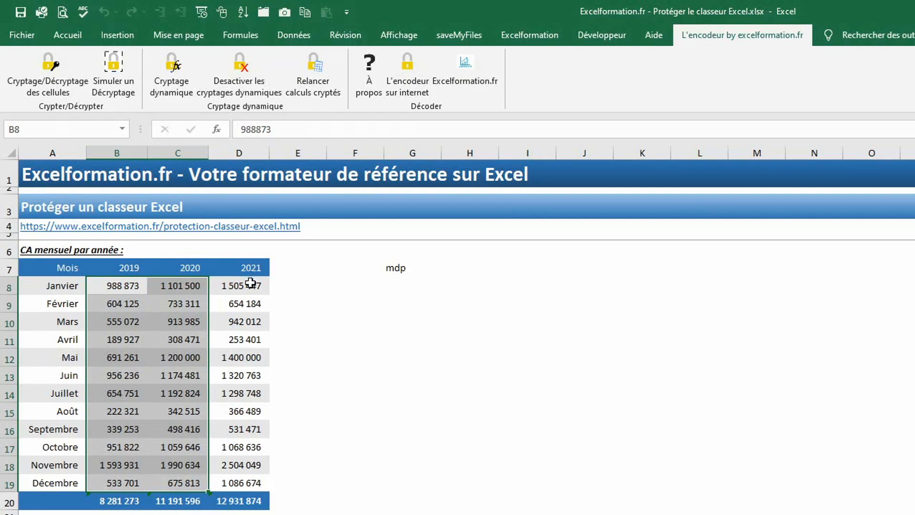
drag(250, 283, 243, 490)
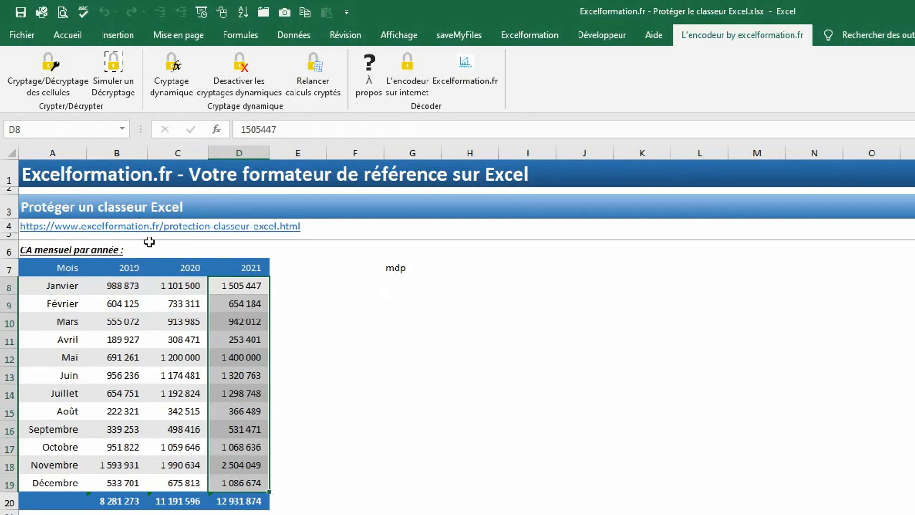
Apply Cryptage dynamique to D8:D19 using _motdepasse as the key cell, then select G7
click(182, 89)
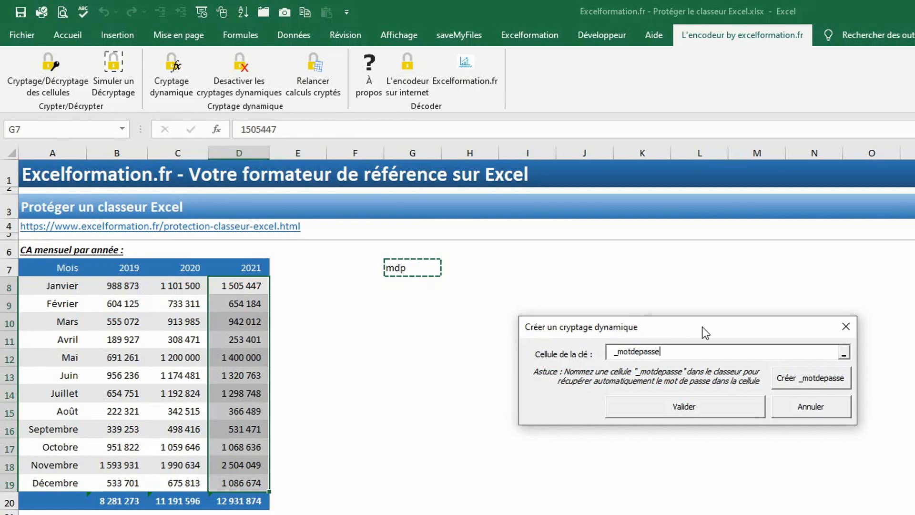
click(680, 407)
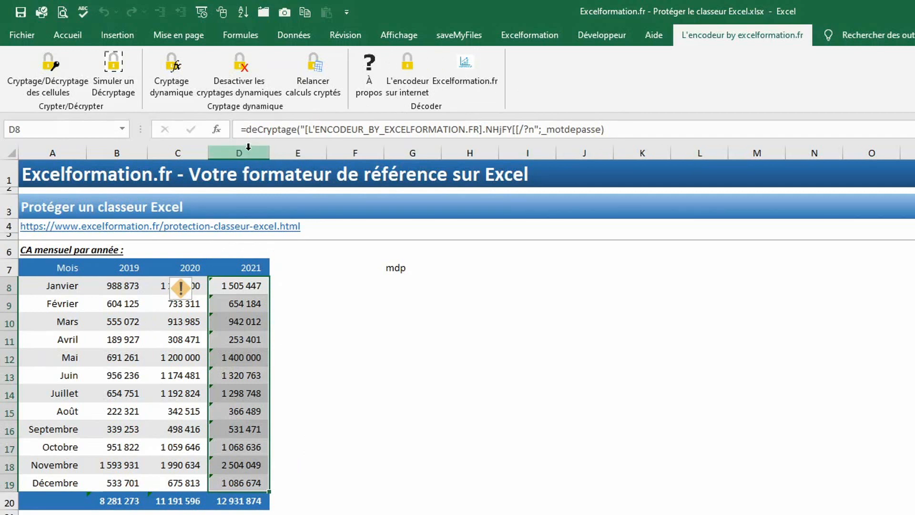
click(404, 265)
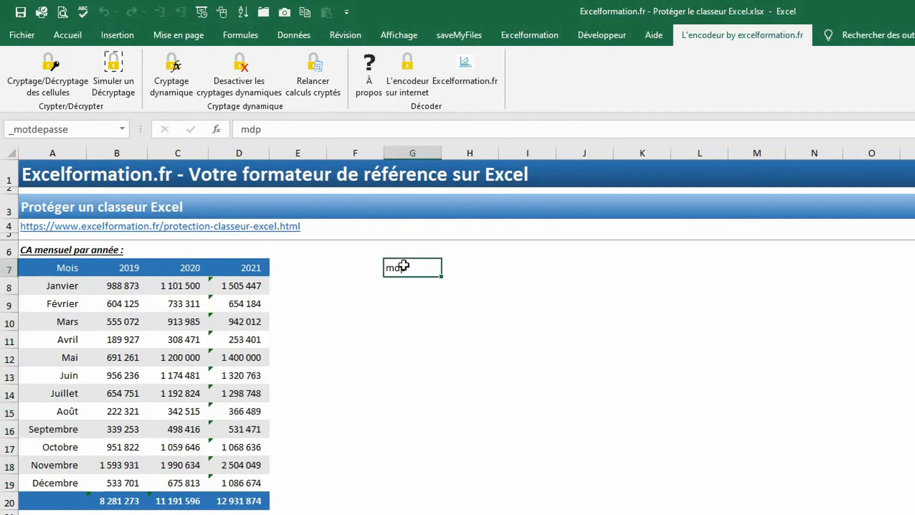
text(exec)
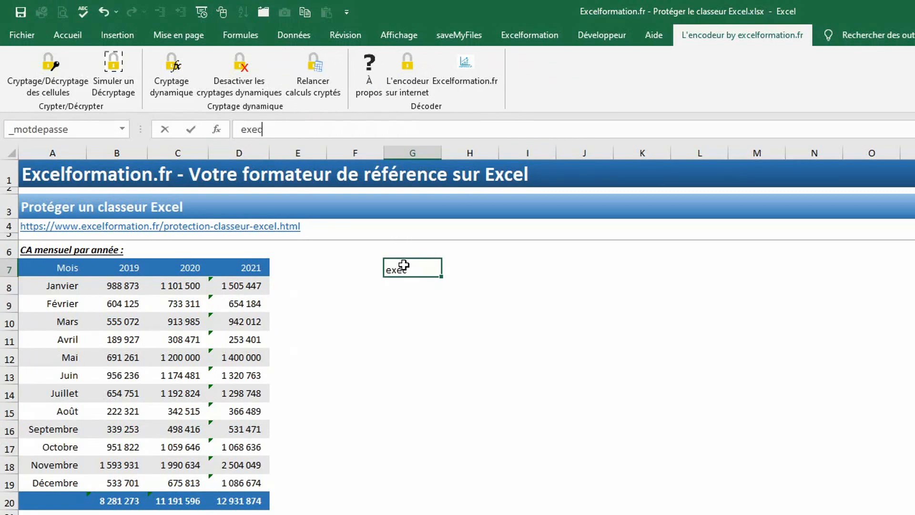
key(BackSpace)
key(BackSpace)
text(cel)
key(Return)
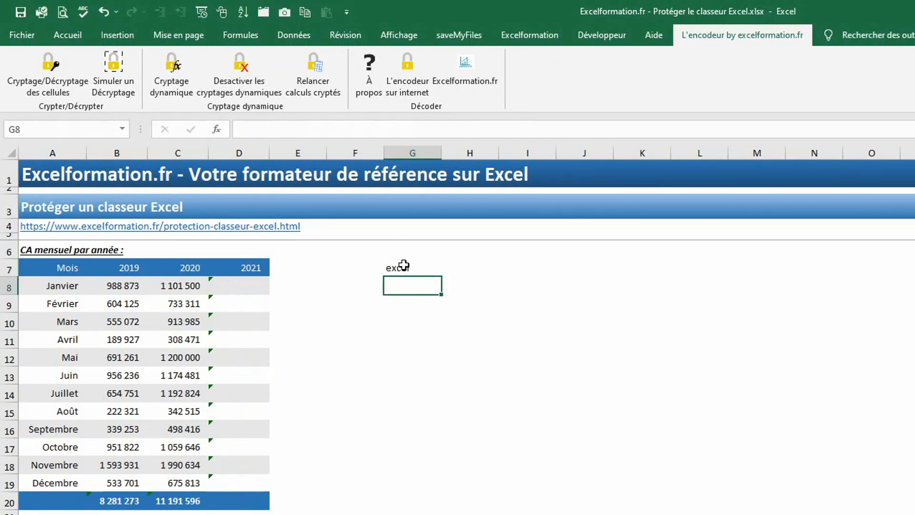
click(255, 288)
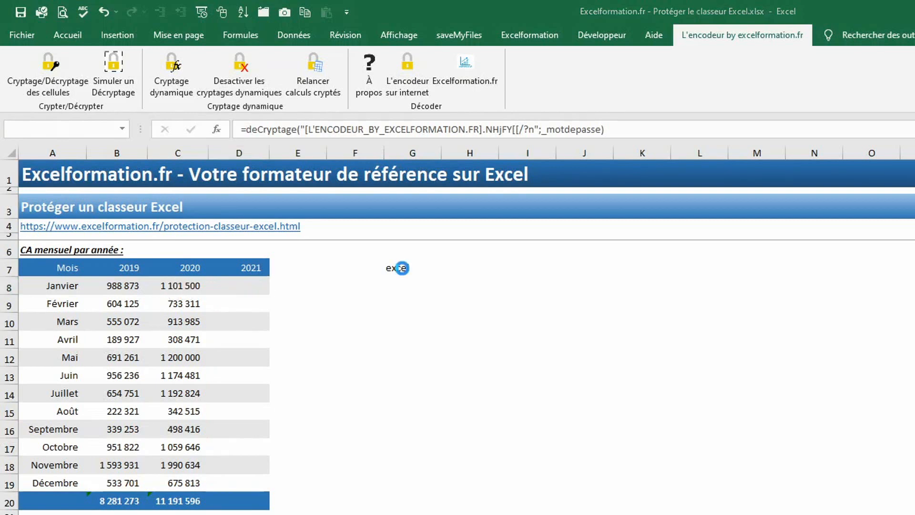
click(402, 267)
text(mdp)
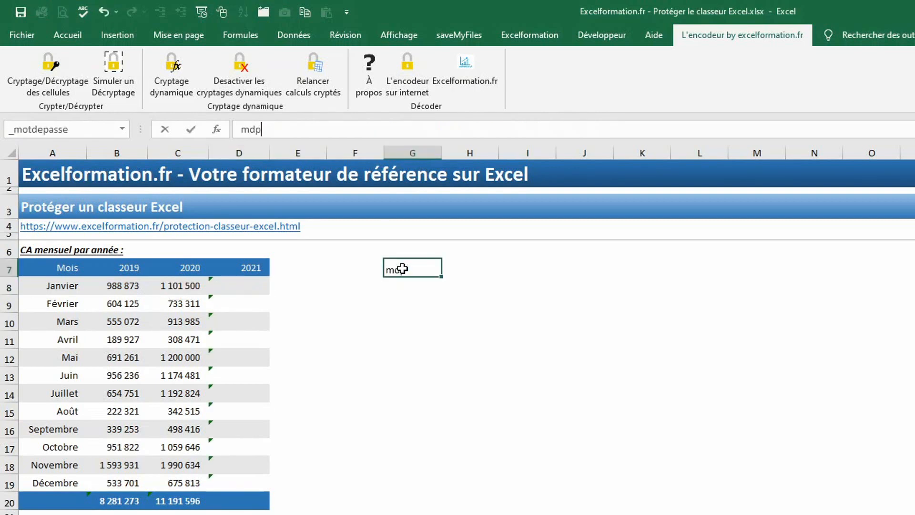
key(Return)
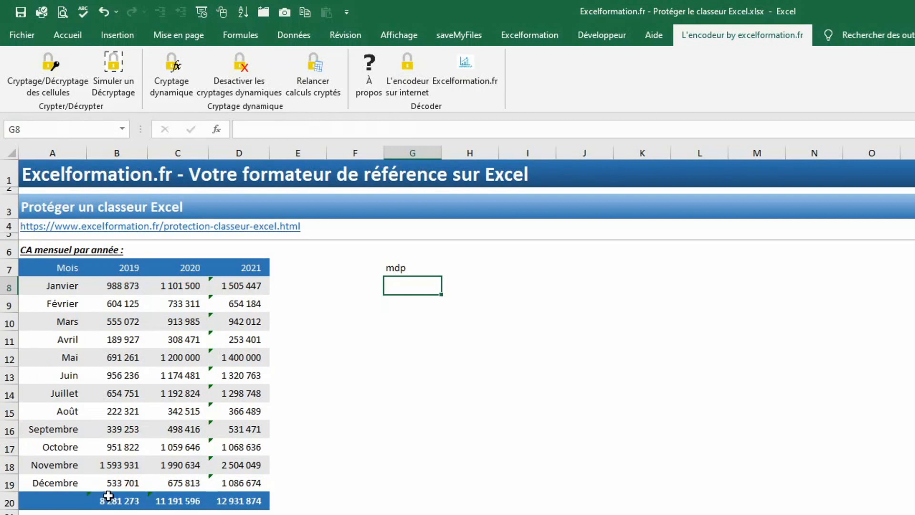
Tick Masquée under Format de cellule > Protection for the totals in B20:D20
drag(107, 499, 217, 500)
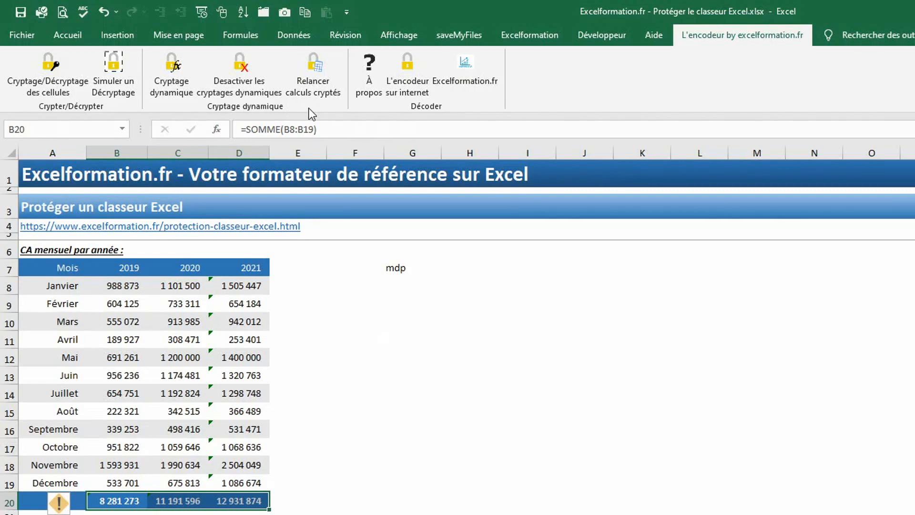
right_click(125, 502)
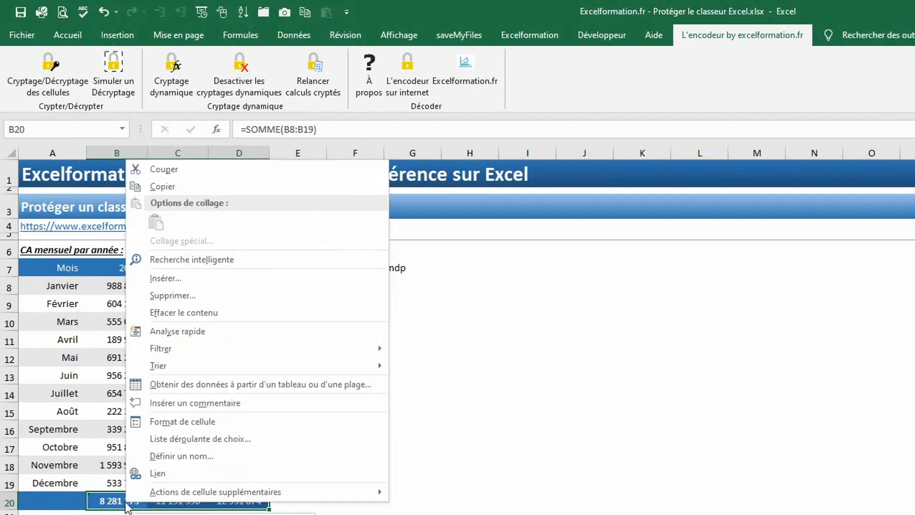
click(183, 422)
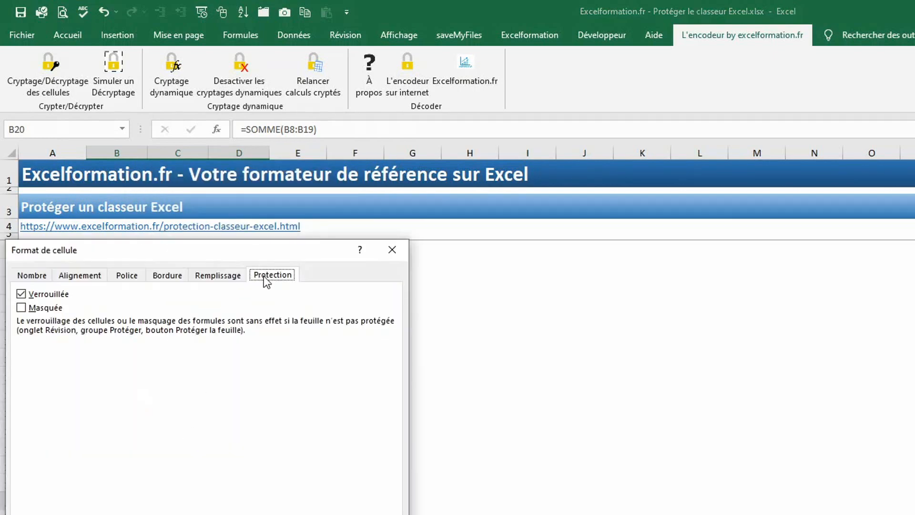
click(52, 310)
key(Return)
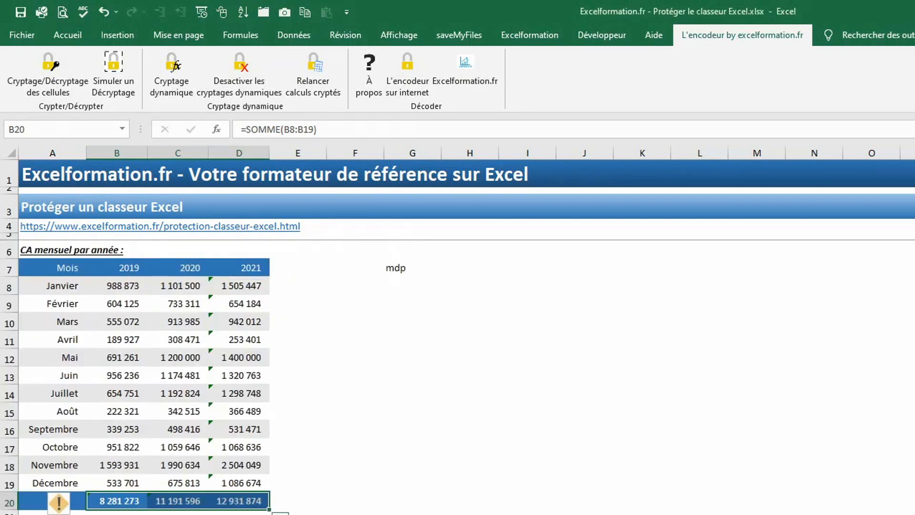
Protect the sheet with 'Sélectionner les cellules verrouillées' allowed
click(345, 35)
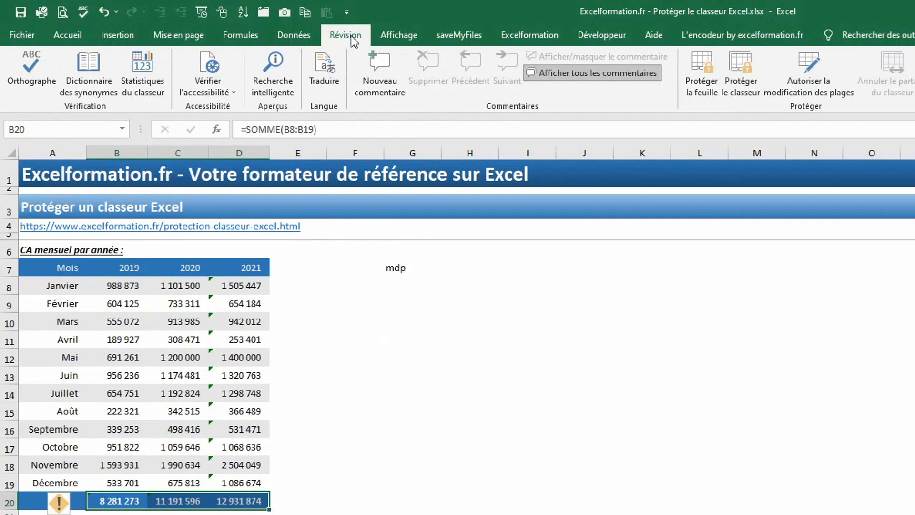
click(710, 92)
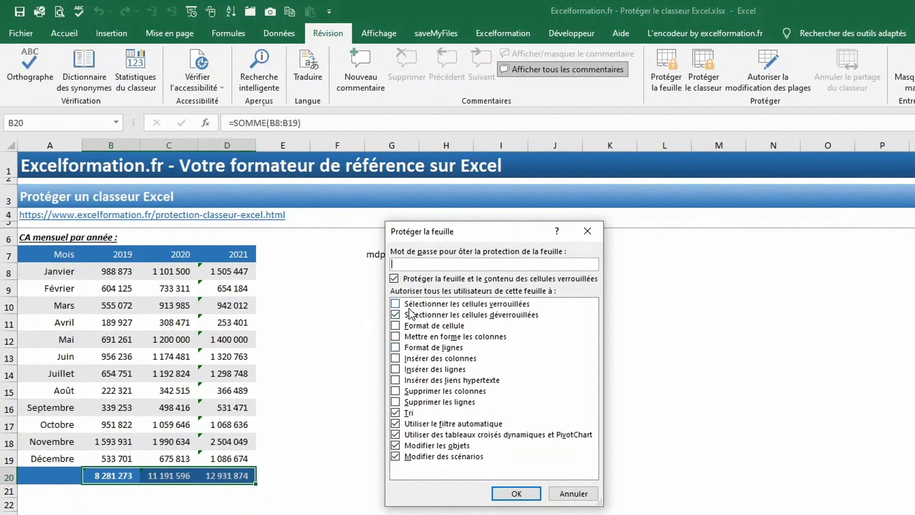
click(397, 304)
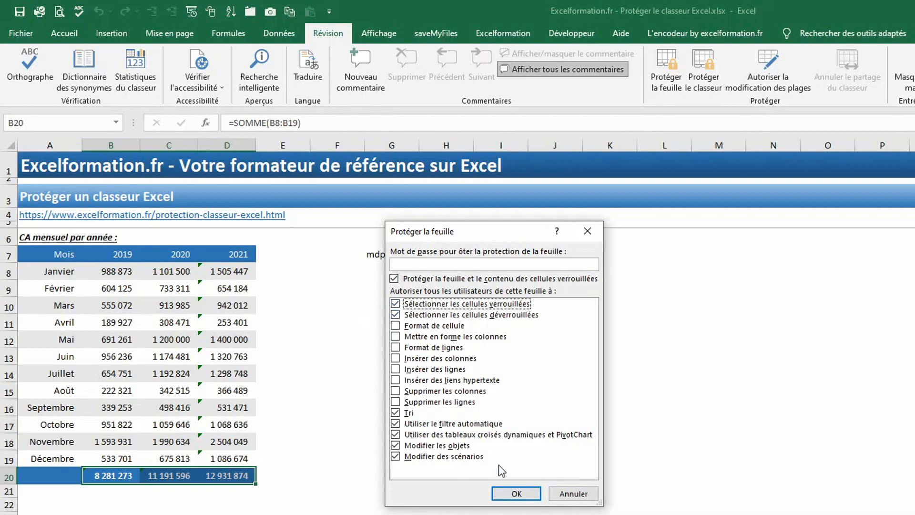
click(502, 494)
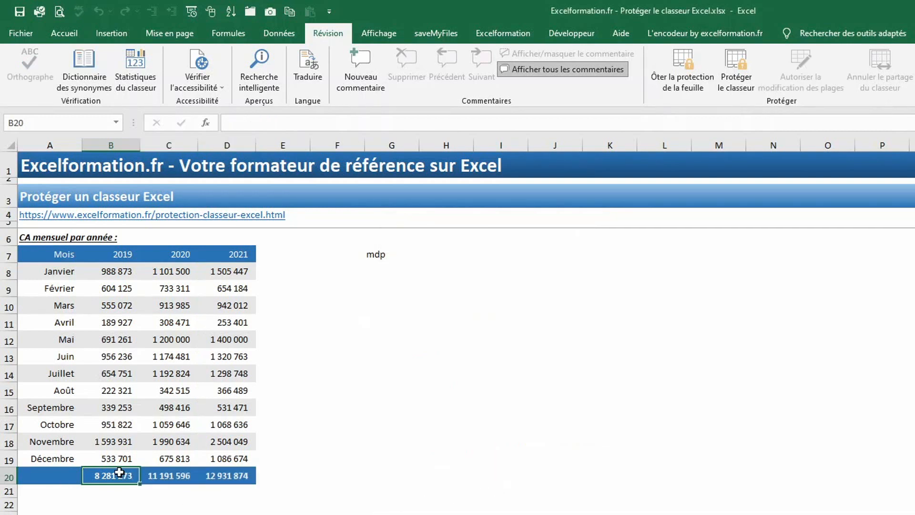
Try editing the D20 total and dismiss the protected-sheet warning
click(152, 475)
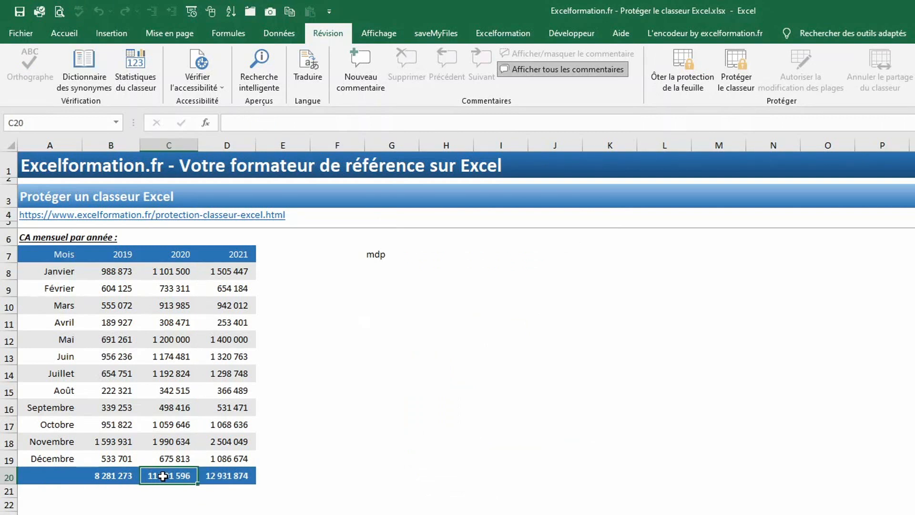
click(231, 471)
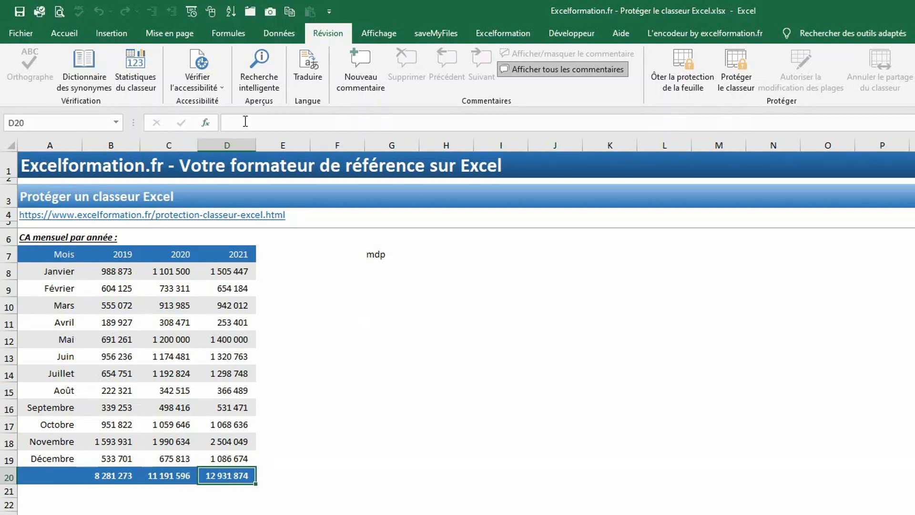
click(259, 124)
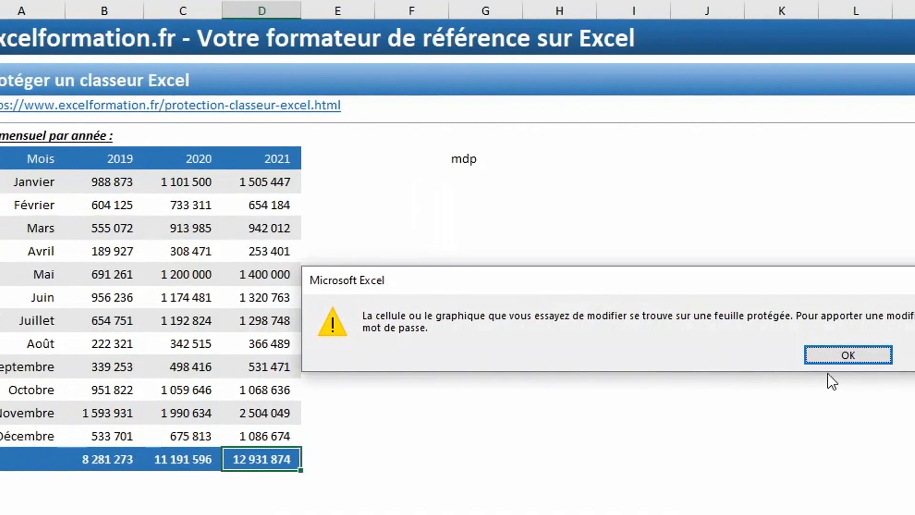
click(454, 287)
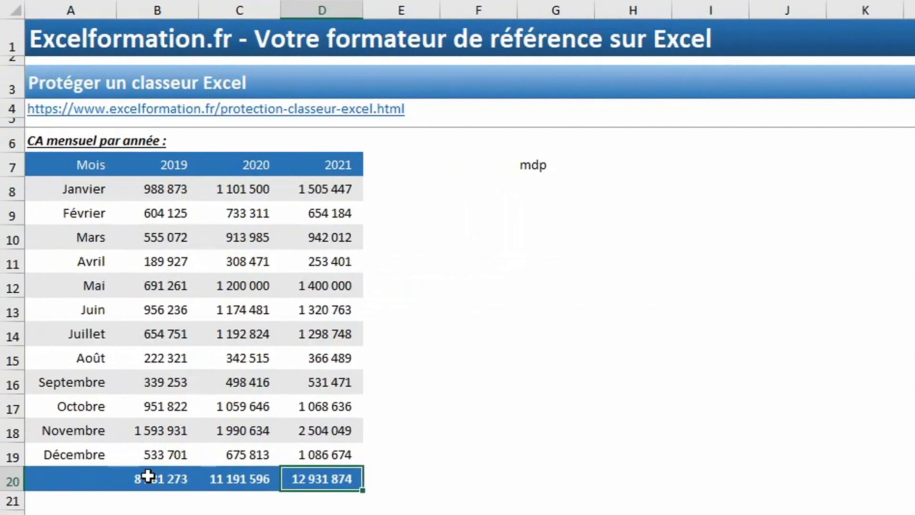
Copy the B20:D20 totals and paste them into a new blank workbook
drag(148, 476, 326, 477)
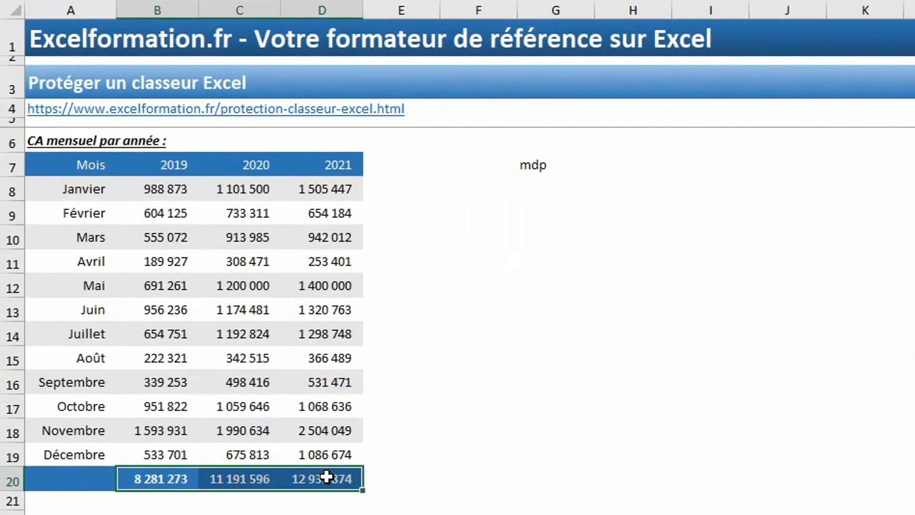
key(ctrl+c)
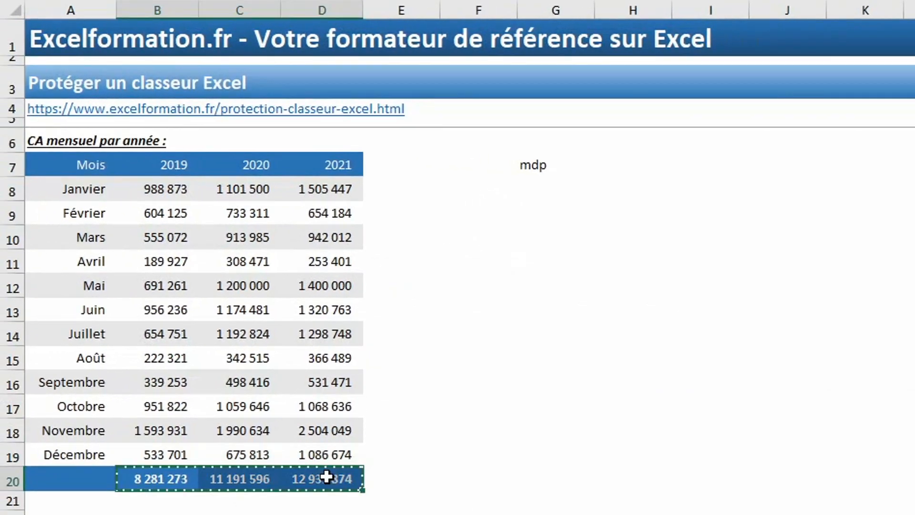
key(ctrl+n)
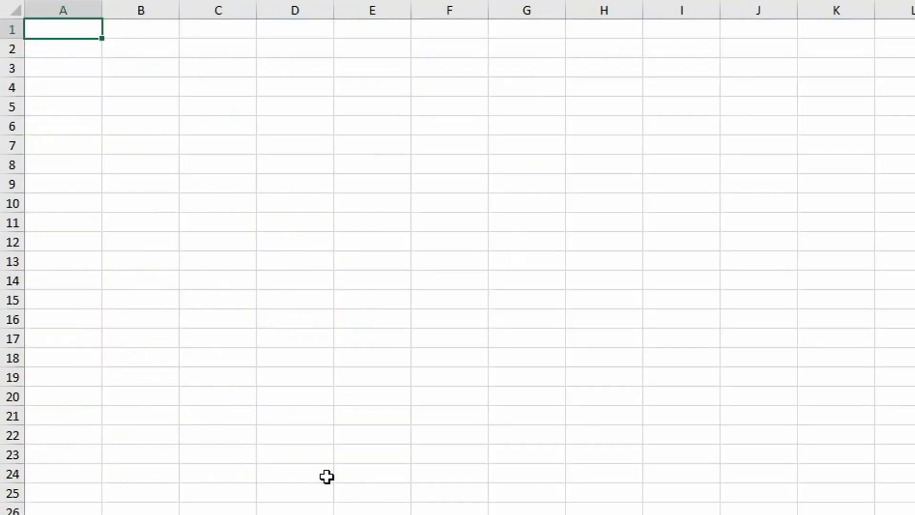
key(ctrl+v)
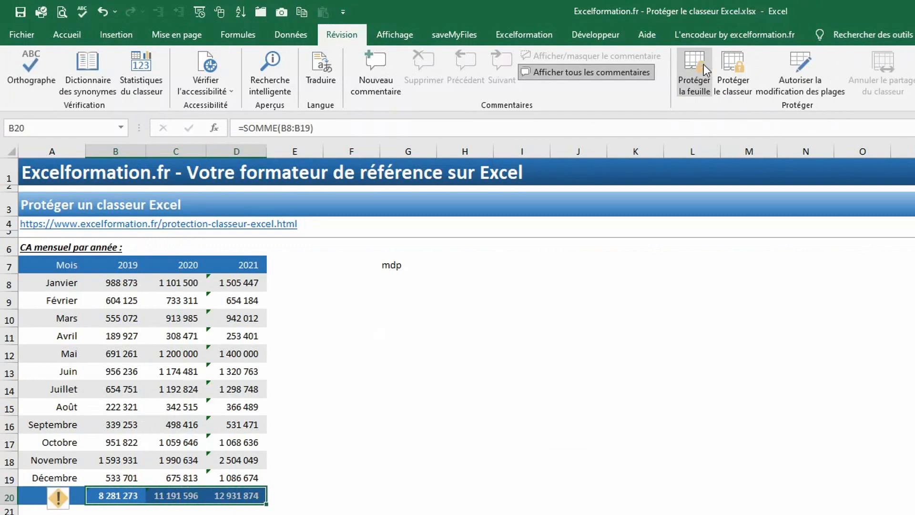
Hide totals row 20 and key column G via their header Masquer commands
click(10, 497)
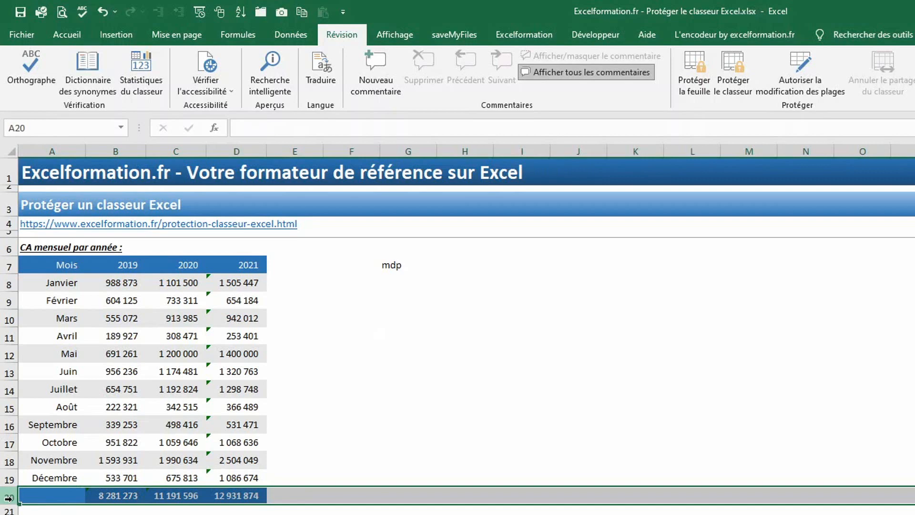
right_click(9, 498)
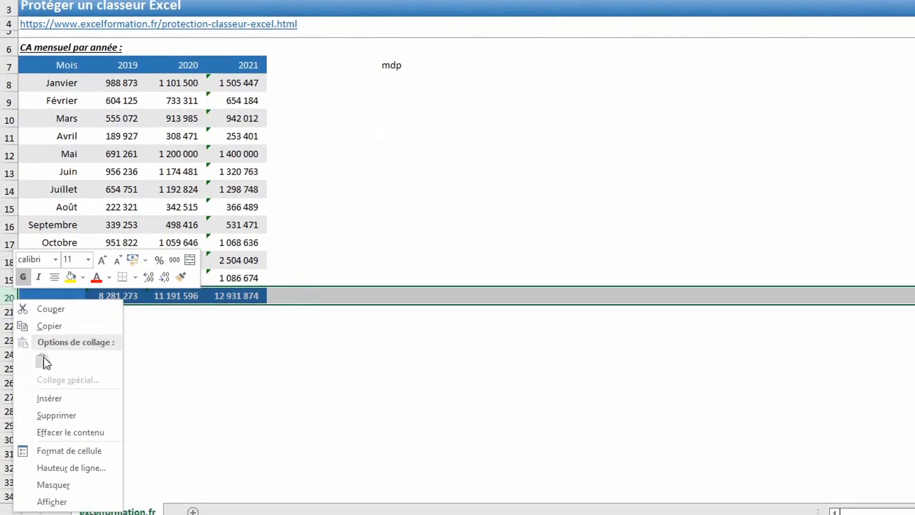
click(53, 484)
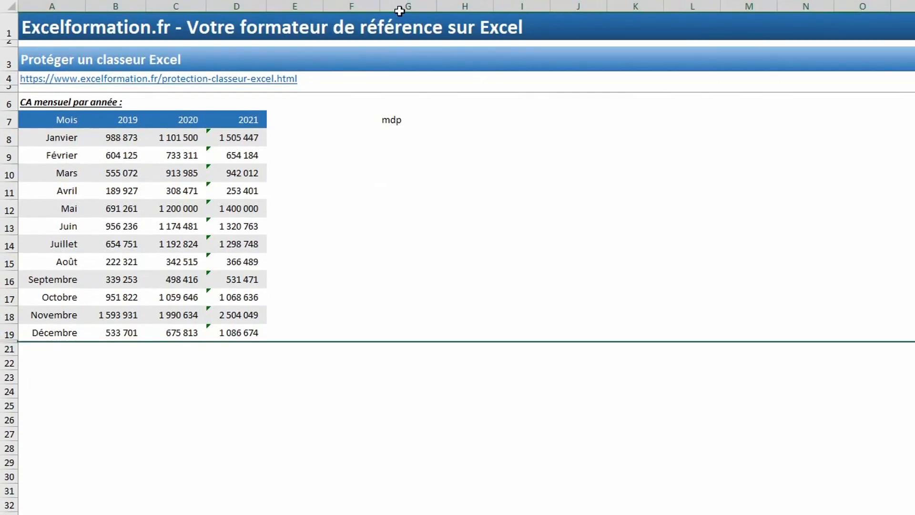
right_click(416, 3)
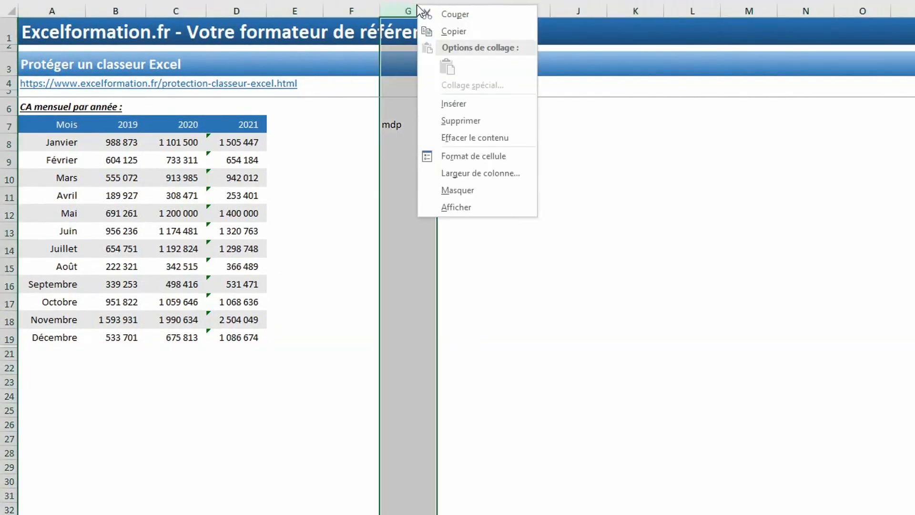
click(462, 189)
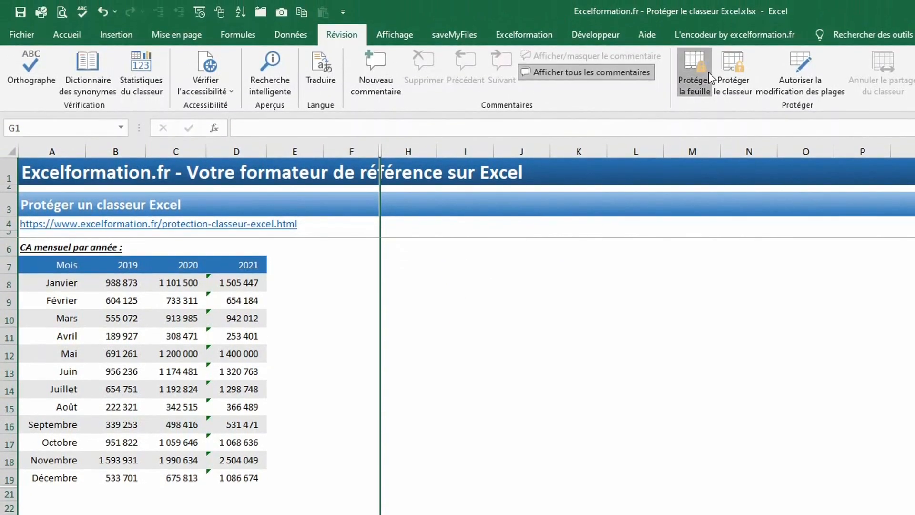
Reprotect the sheet, then check rows 19–21's menu can't unhide row 20
click(701, 71)
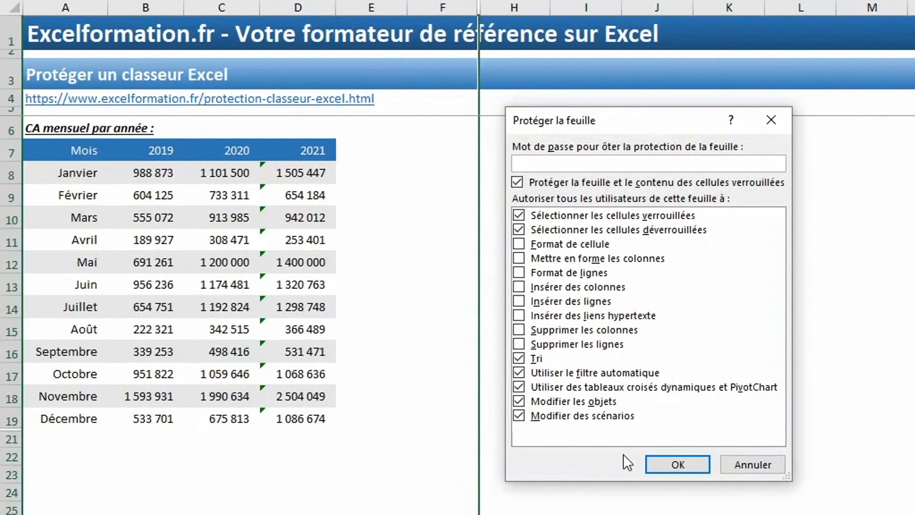
click(667, 462)
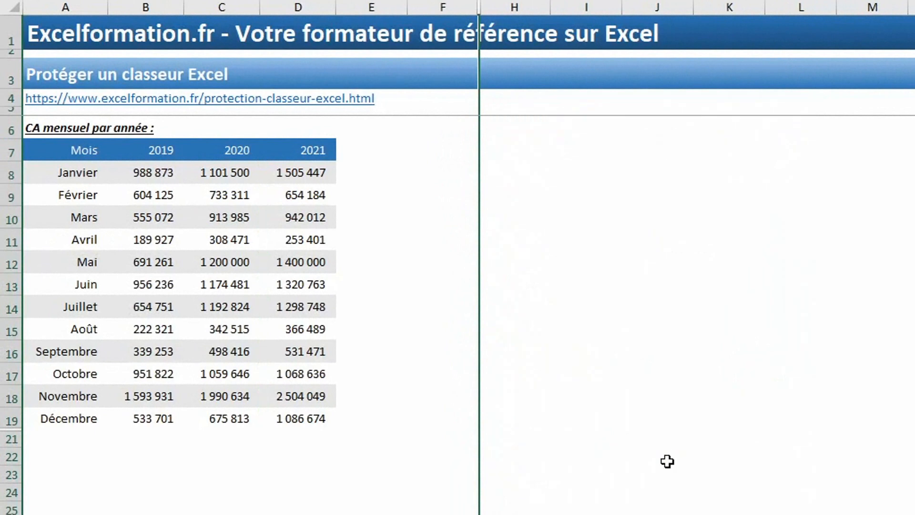
click(468, 494)
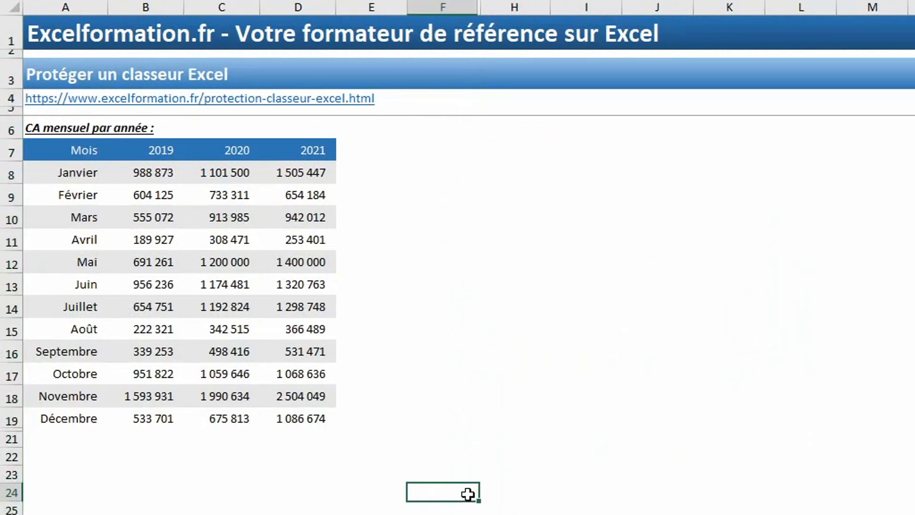
drag(9, 419, 4, 443)
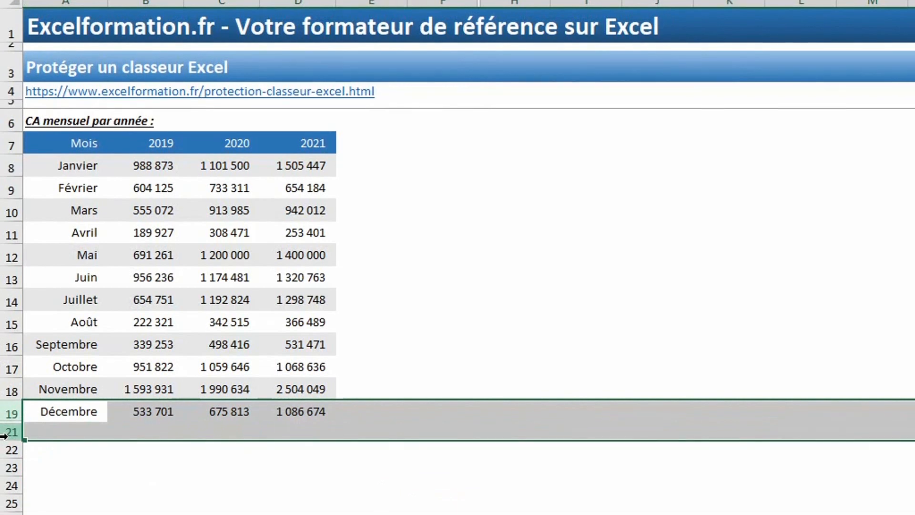
right_click(6, 442)
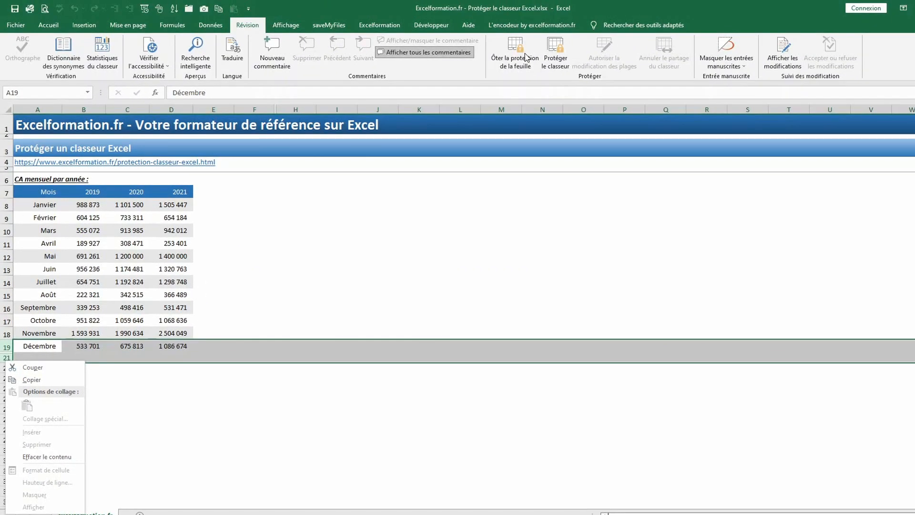
Close the row menu without changes, leaving row 20 hidden under sheet protection
click(526, 58)
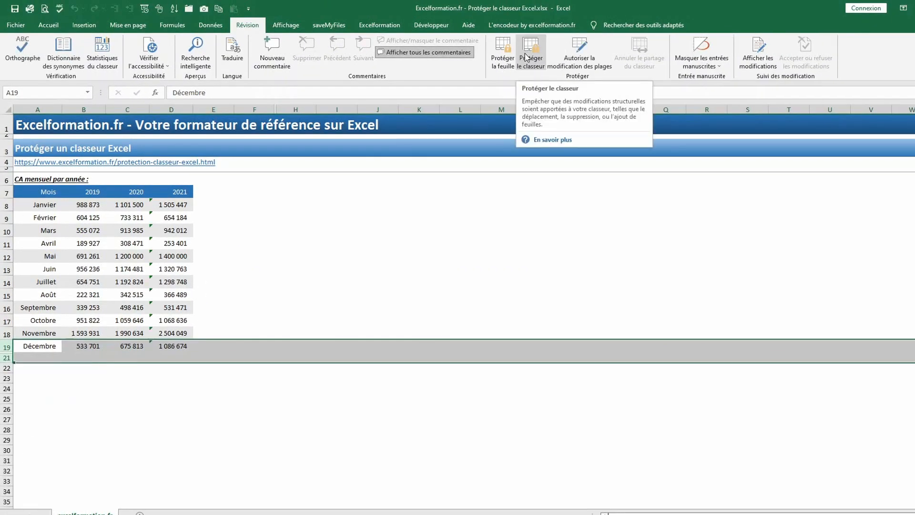